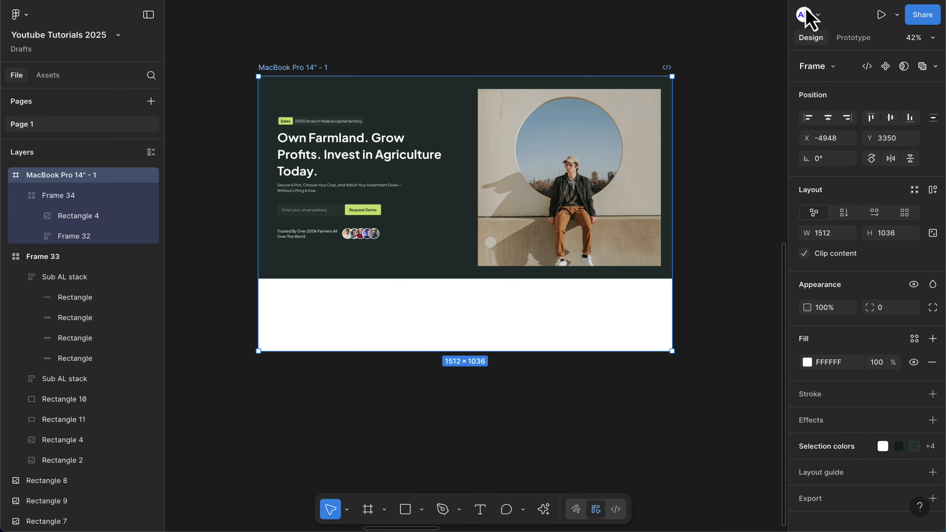
# Draw a new frame about 4094 × 1989 on the empty canvas and give it a grid auto layout.
pyautogui.scroll(5, 400, 199)
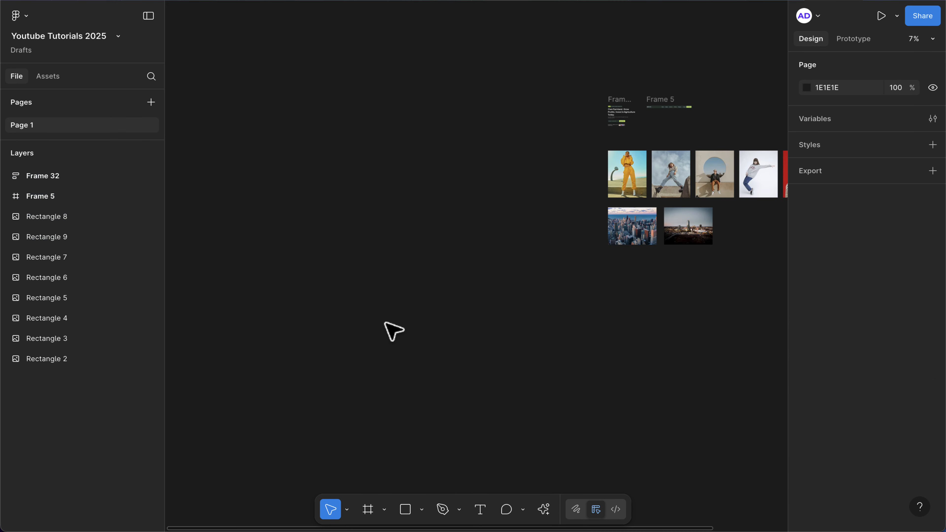
pyautogui.press('f')
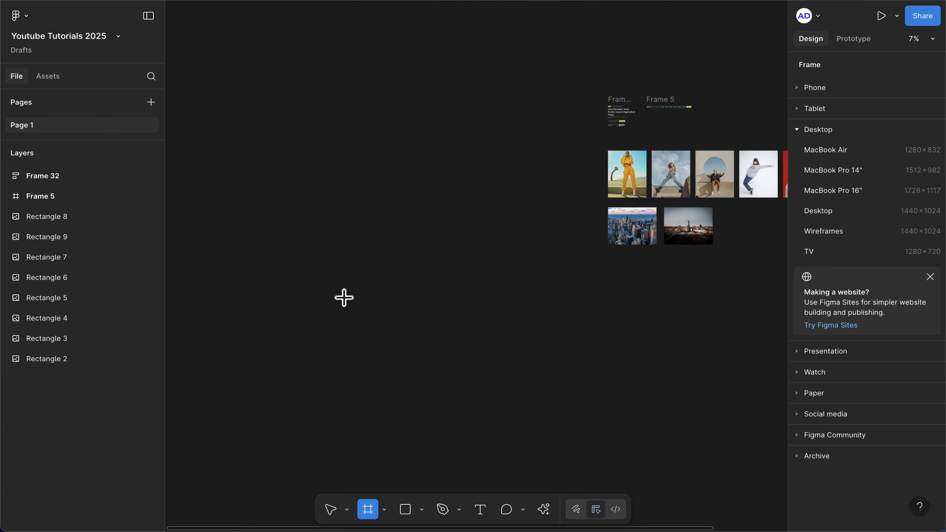
pyautogui.moveTo(343, 297); pyautogui.dragTo(530, 385)
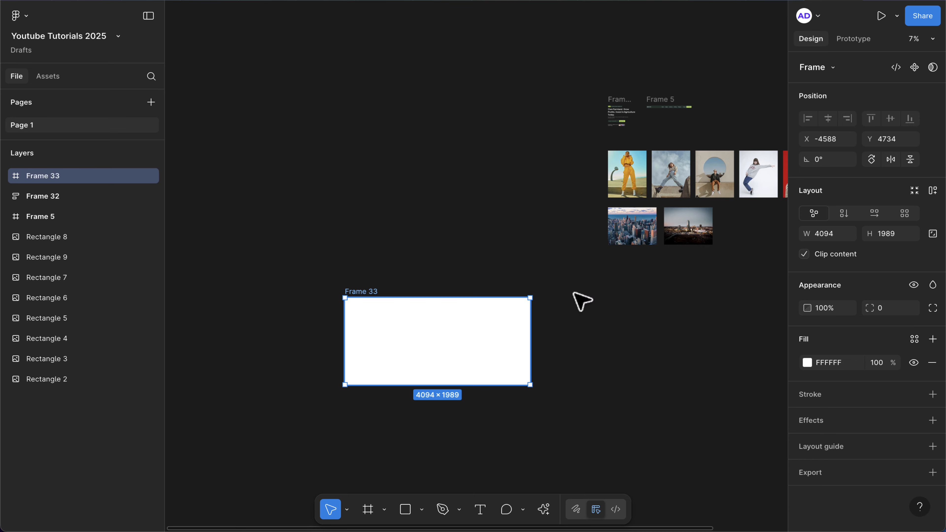
pyautogui.click(904, 214)
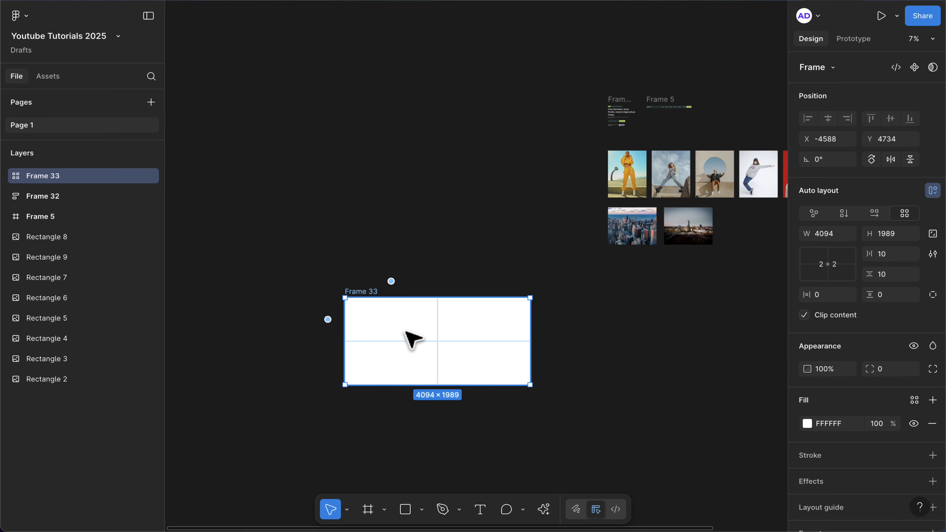
# Set the frame's grid to 4 columns by 3 rows.
pyautogui.scroll(3, 408, 338)
pyautogui.scroll(1, 406, 332)
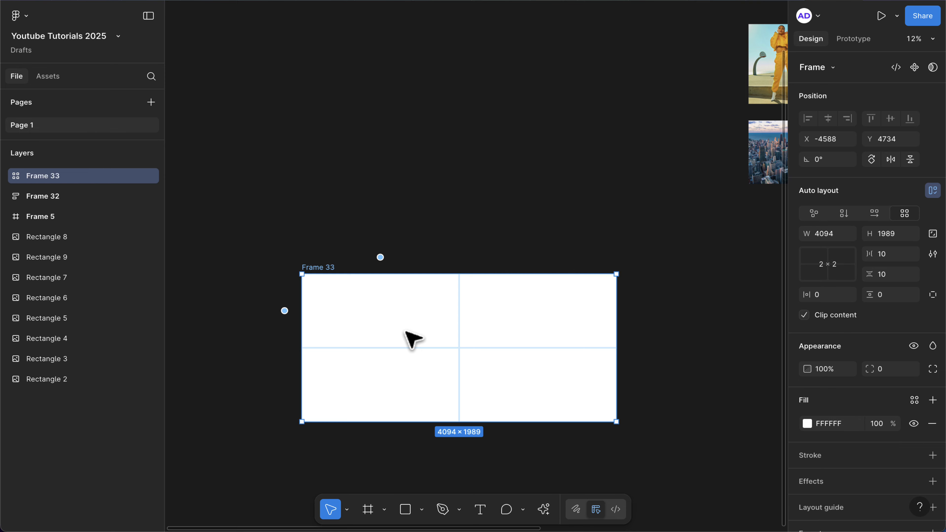
pyautogui.click(828, 257)
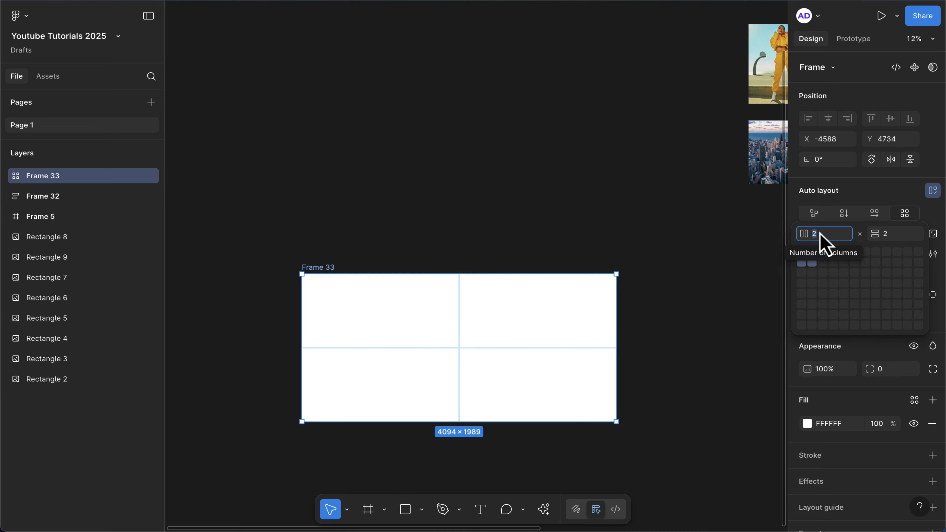
pyautogui.press('Up')
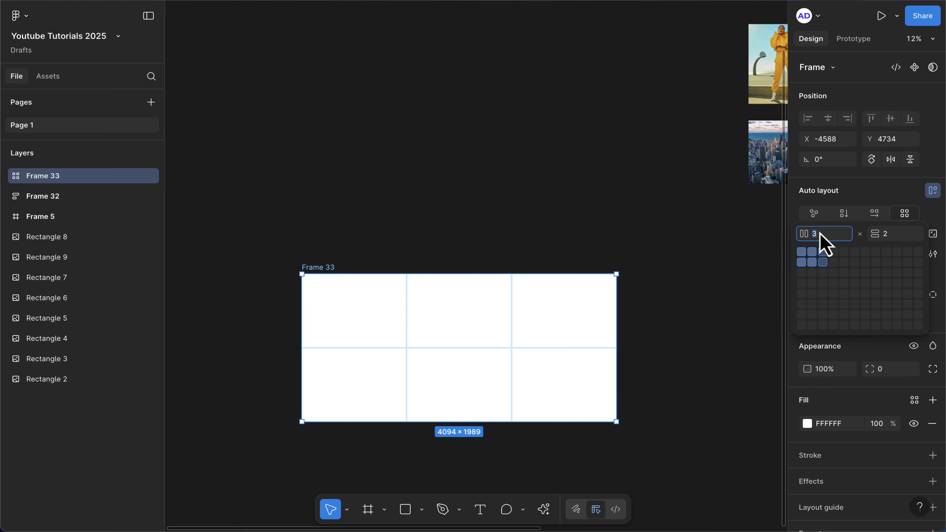
pyautogui.click(891, 236)
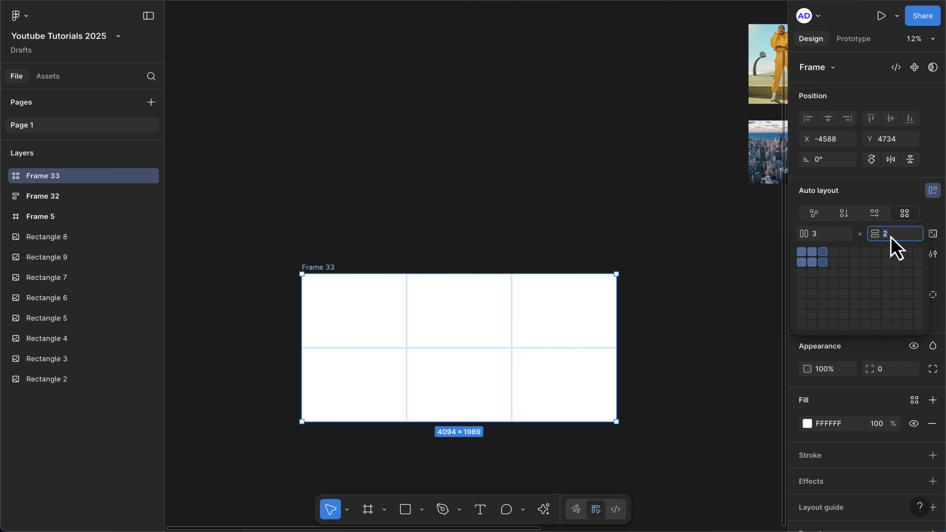
pyautogui.press('Up')
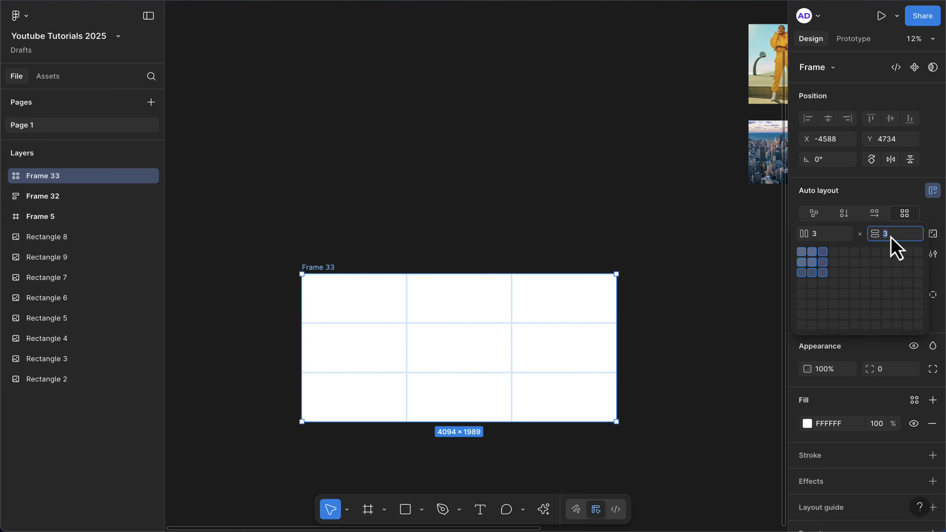
pyautogui.click(826, 236)
pyautogui.press('Up')
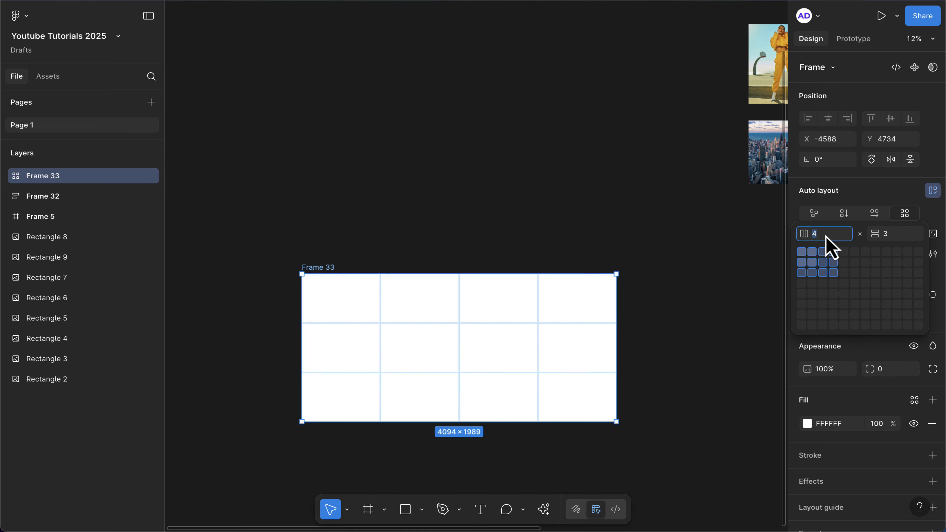
pyautogui.click(649, 225)
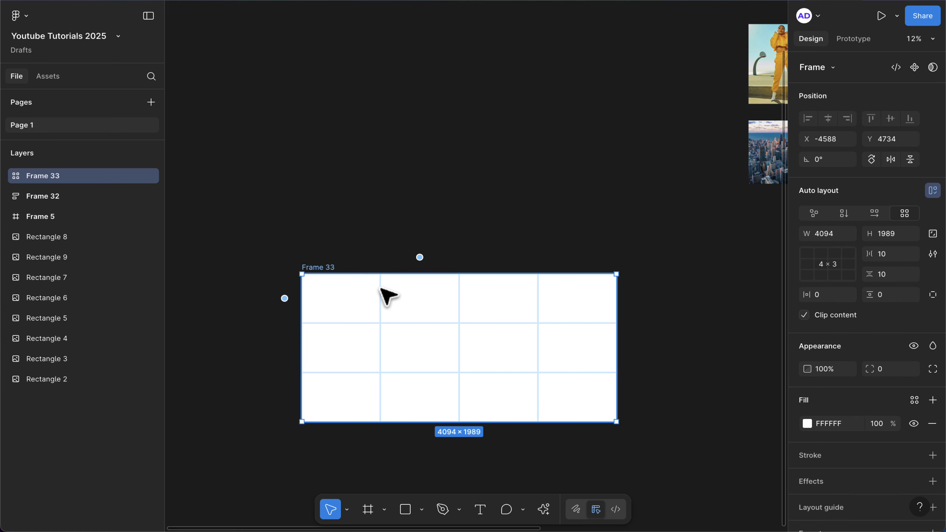
# Paste the yellow-outfit photo into the grid's top-left cell.
pyautogui.scroll(-1, 386, 296)
pyautogui.hscroll(1, 386, 295)
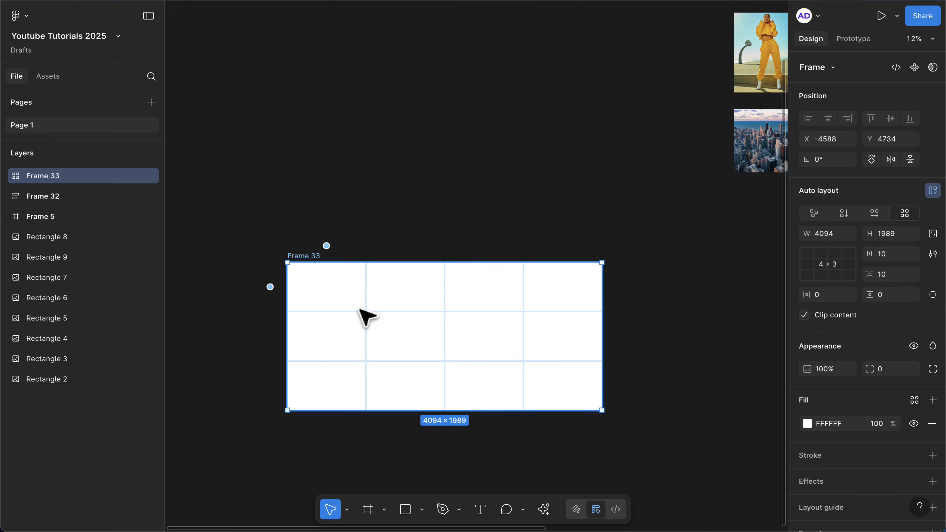
pyautogui.click(767, 51)
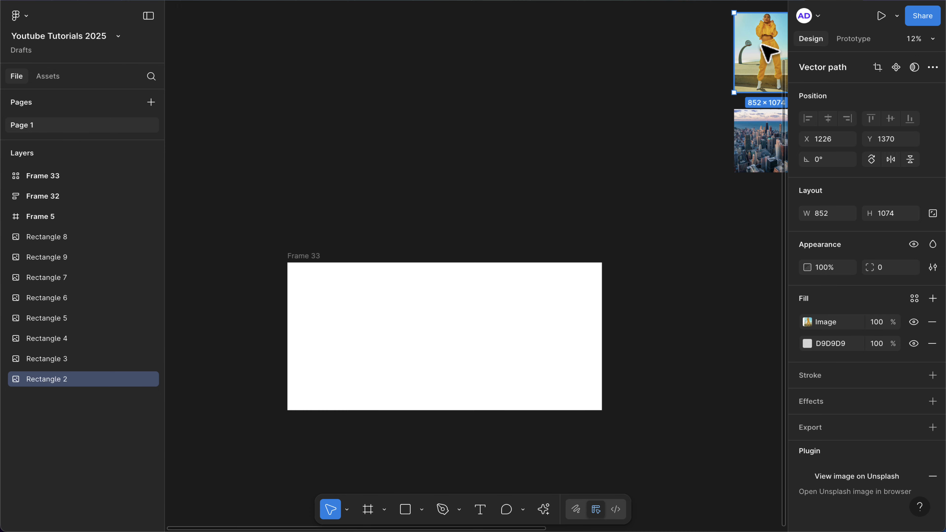
pyautogui.click(321, 296)
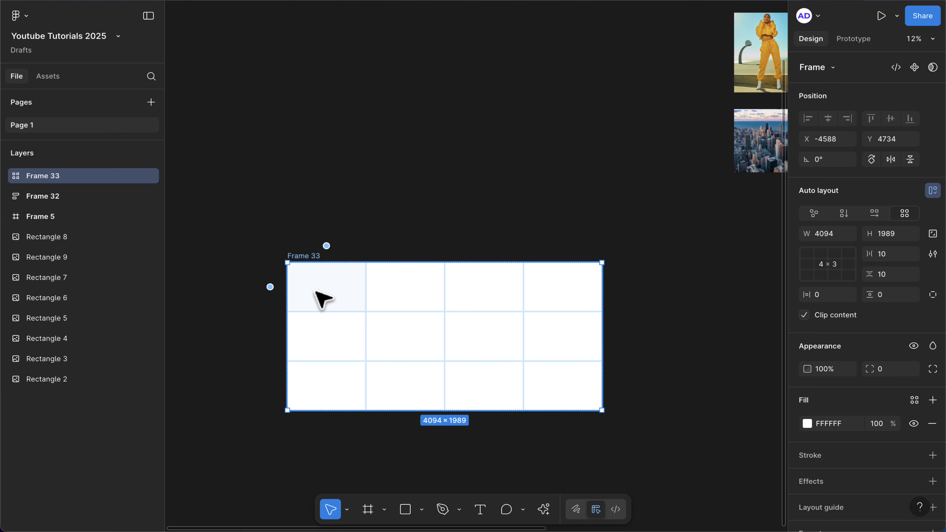
pyautogui.hotkey('ctrl', 'v')
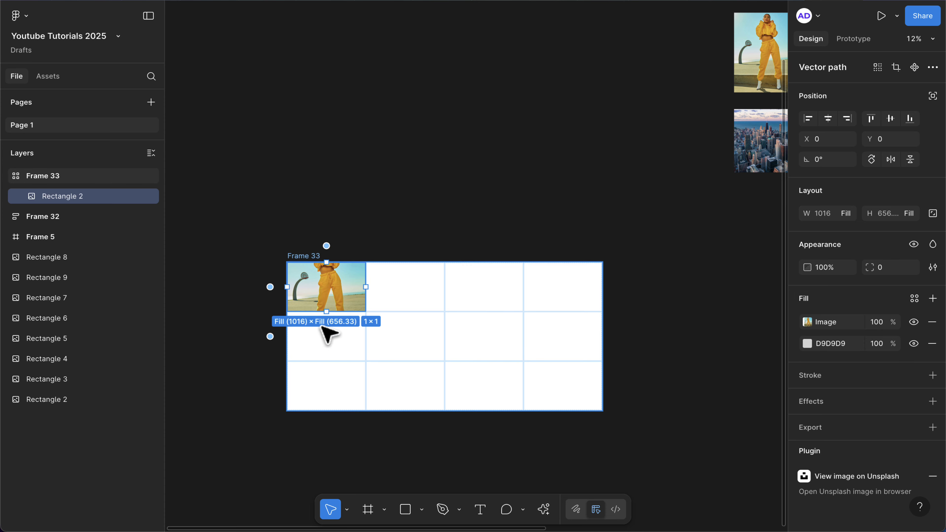
# Stretch the yellow-outfit photo downward so it spans two rows of the first column.
pyautogui.moveTo(325, 311); pyautogui.dragTo(328, 354)
pyautogui.scroll(5, 338, 323)
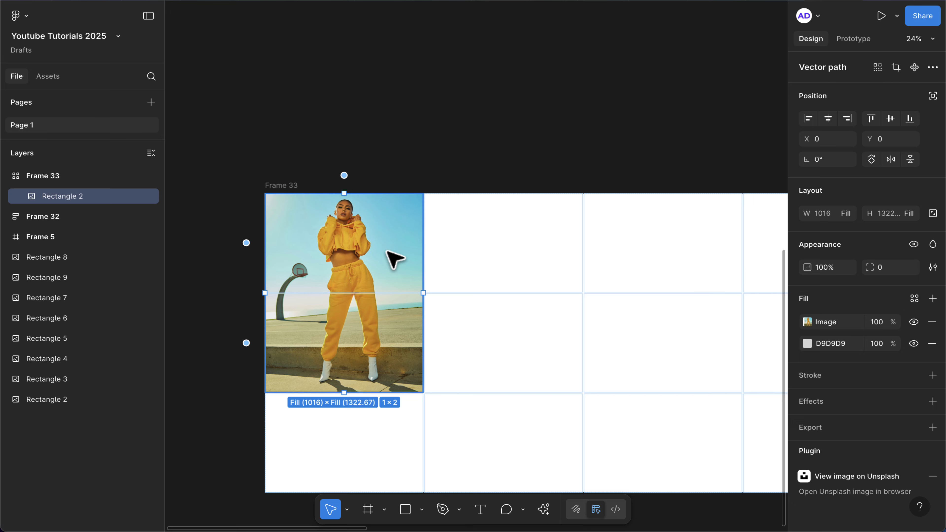
pyautogui.scroll(-2, 394, 259)
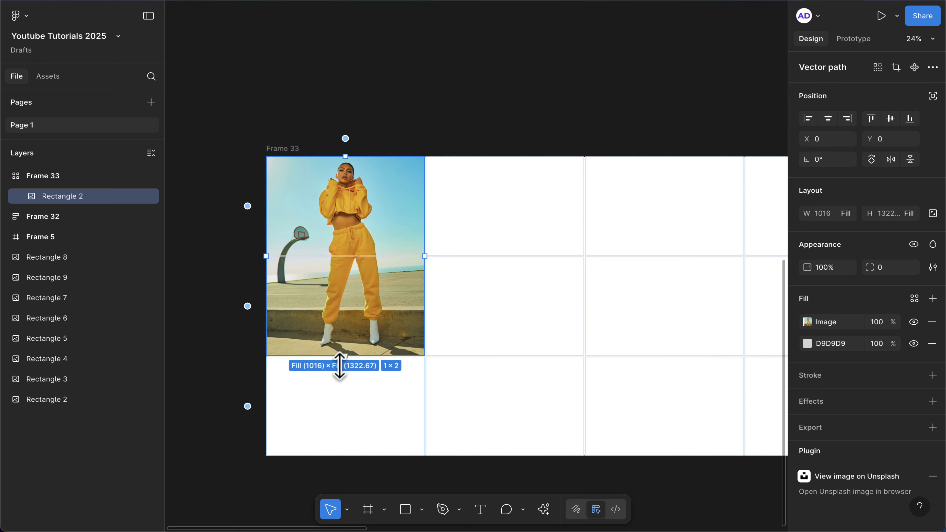
pyautogui.moveTo(339, 365); pyautogui.dragTo(337, 451)
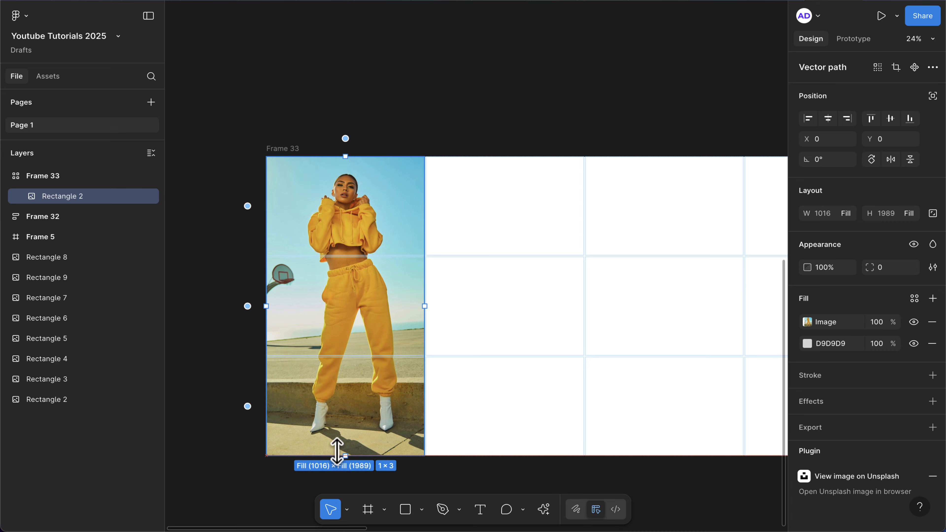
pyautogui.moveTo(424, 416); pyautogui.dragTo(580, 413)
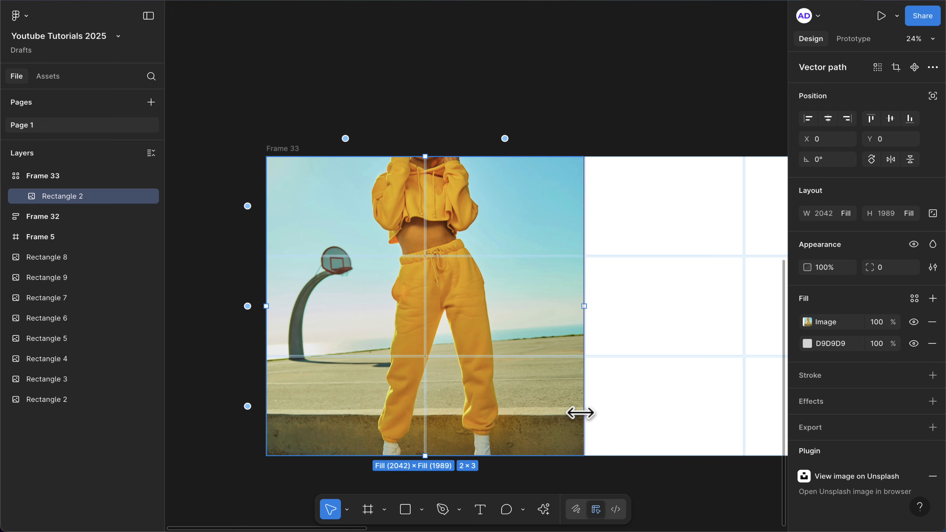
pyautogui.hotkey('ctrl', 'z')
pyautogui.hotkey('ctrl', 'z')
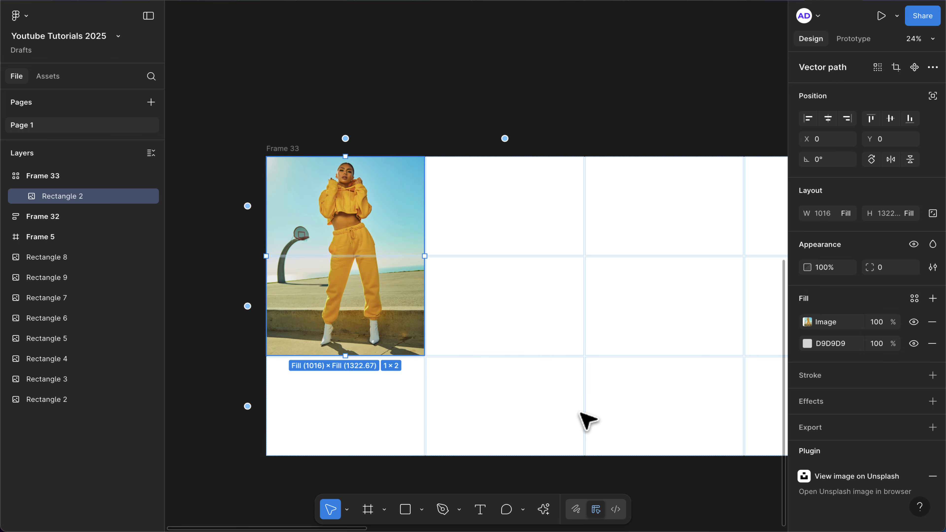
# Copy the photo of the man in the circular window and paste it into the third cell of the grid's second row.
pyautogui.scroll(-5, 387, 283)
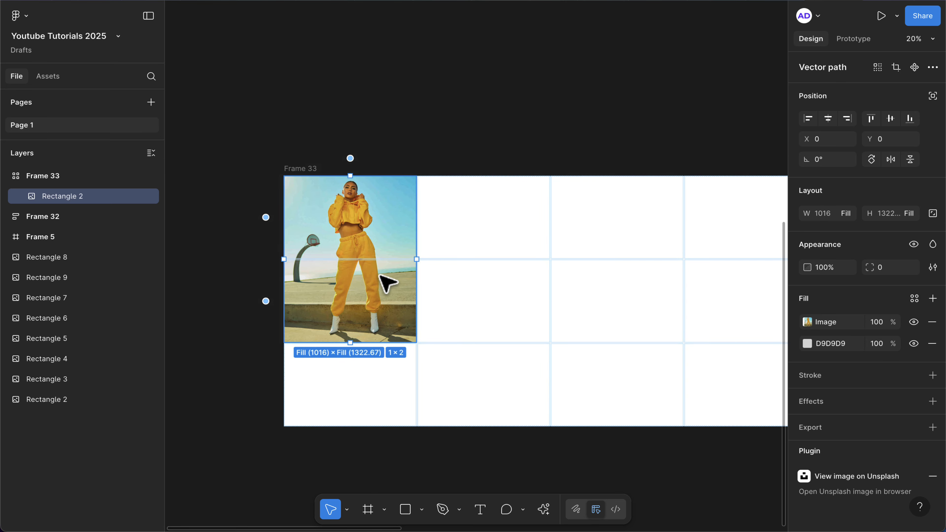
pyautogui.scroll(-3, 380, 275)
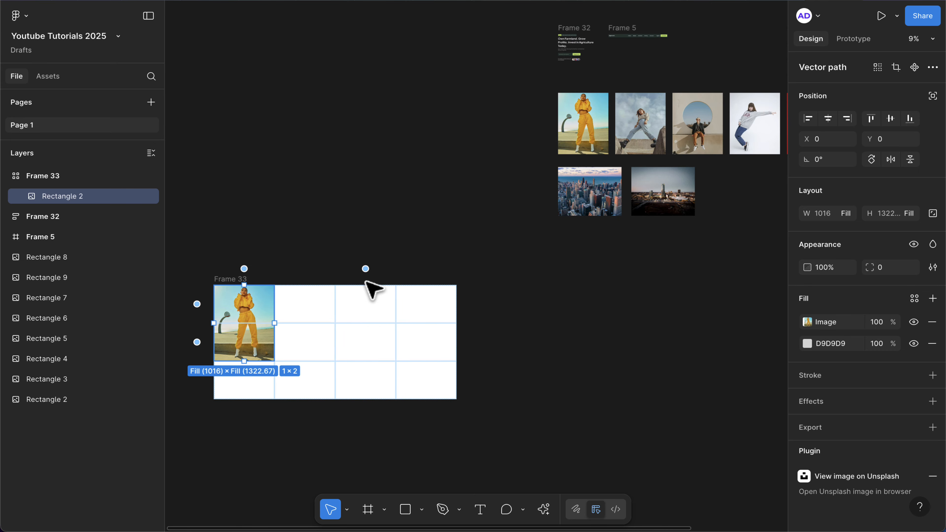
pyautogui.click(697, 109)
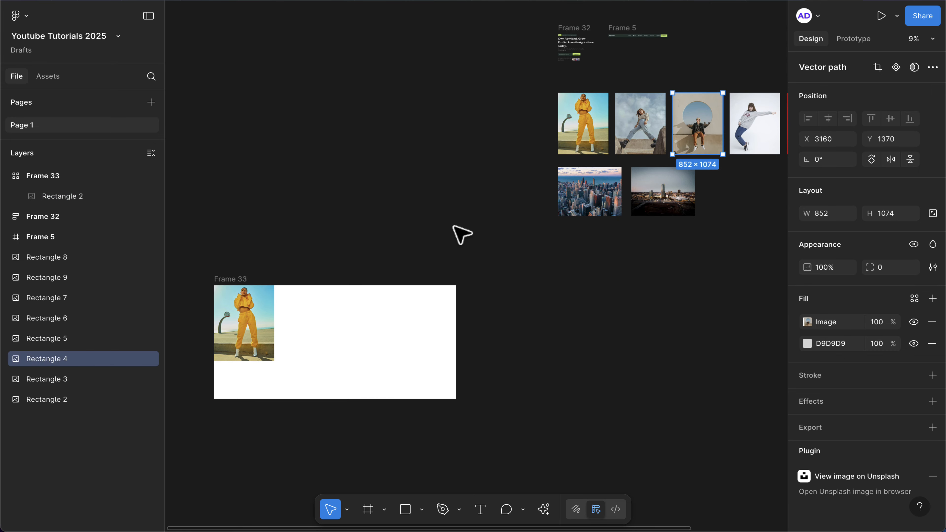
pyautogui.hscroll(-3, 439, 283)
pyautogui.click(445, 335)
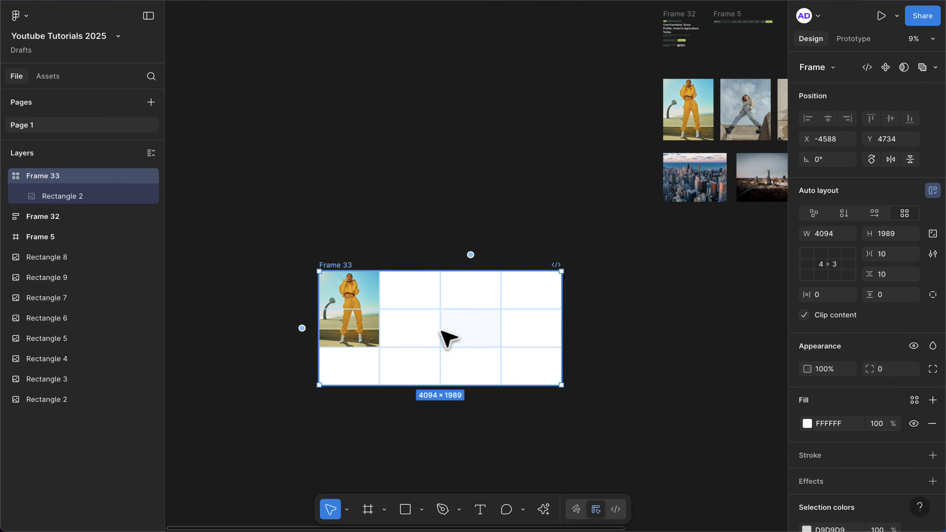
pyautogui.hotkey('ctrl', 'v')
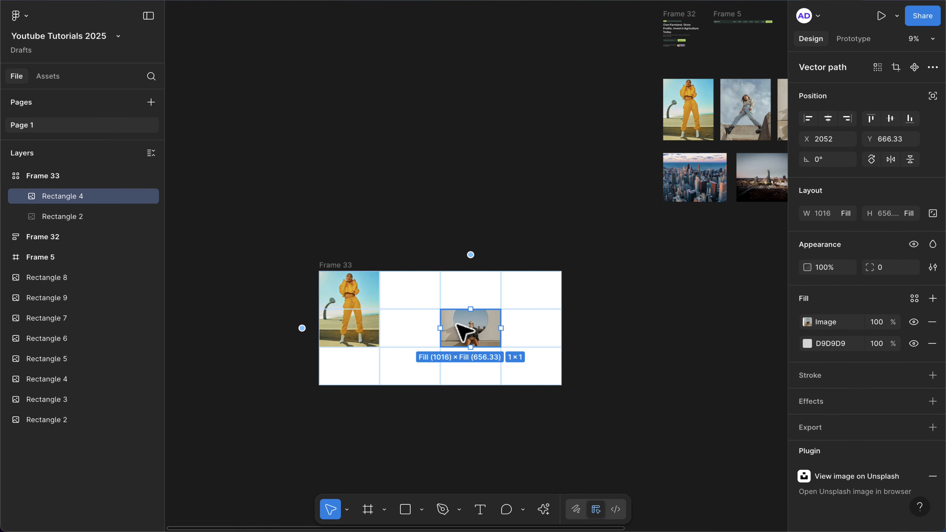
# Move the circular-window photo into the second cell of the second row, shifting the yellow-outfit photo to the third column.
pyautogui.scroll(-1, 464, 327)
pyautogui.scroll(3, 484, 324)
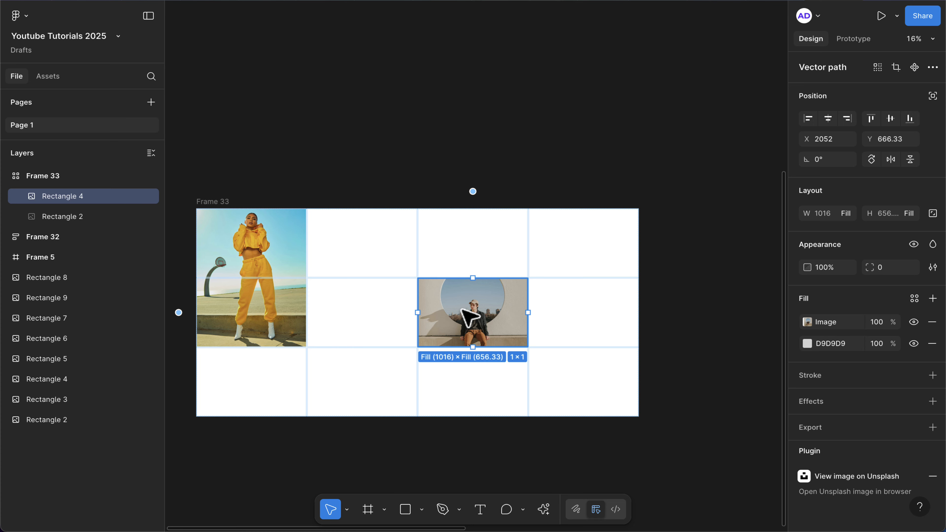
pyautogui.moveTo(468, 317); pyautogui.dragTo(250, 308)
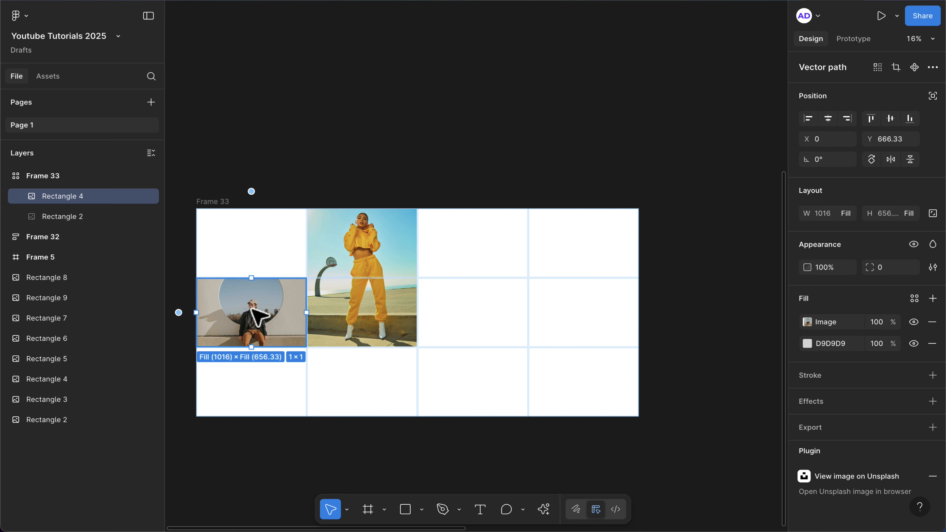
pyautogui.moveTo(253, 309); pyautogui.dragTo(360, 308)
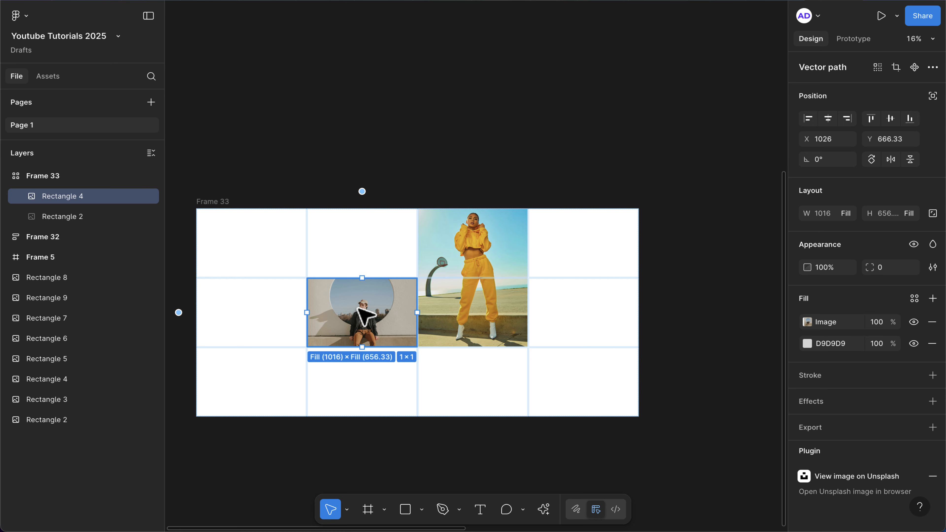
# Draw a grey rectangle and place it in the bottom-left cell of the grid.
pyautogui.scroll(-3, 359, 309)
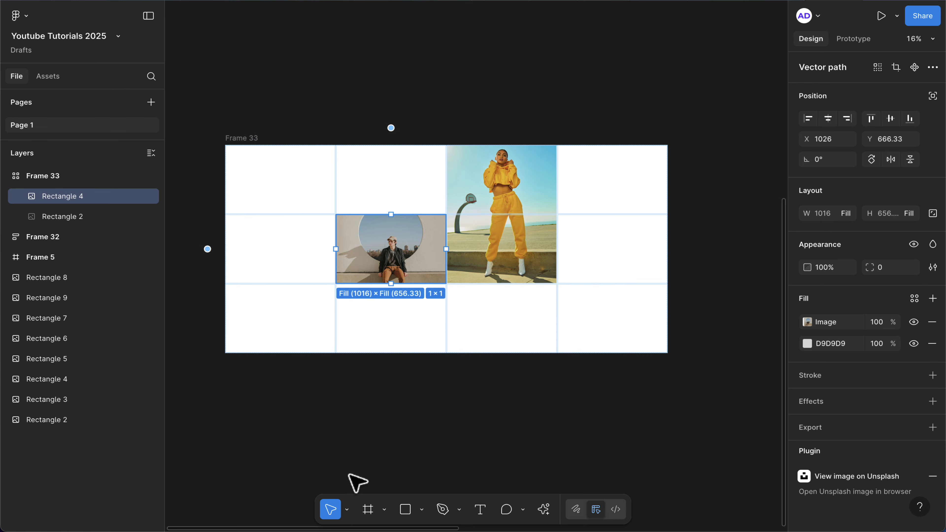
pyautogui.click(358, 455)
pyautogui.press('r')
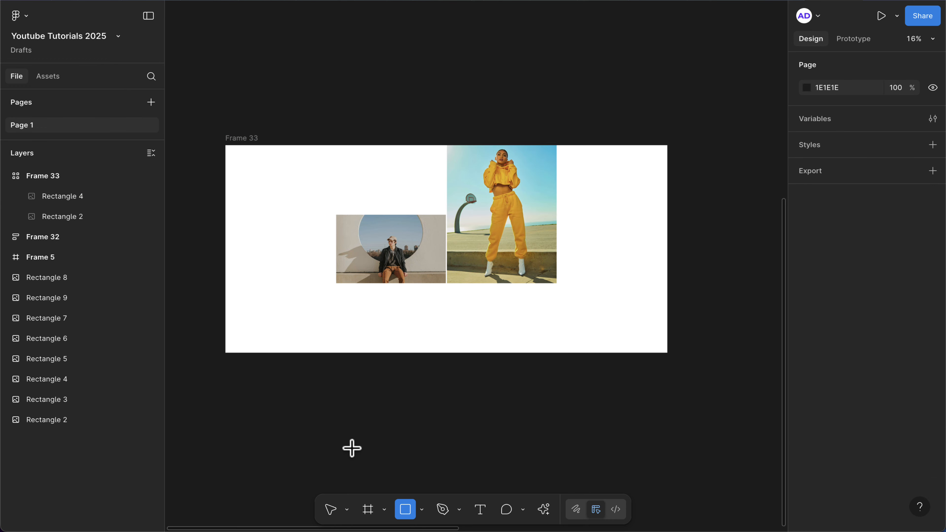
pyautogui.moveTo(348, 415)
pyautogui.mouseDown()
pyautogui.moveTo(375, 442)
pyautogui.moveTo(444, 414)
pyautogui.moveTo(224, 323)
pyautogui.moveTo(254, 326)
pyautogui.mouseUp()
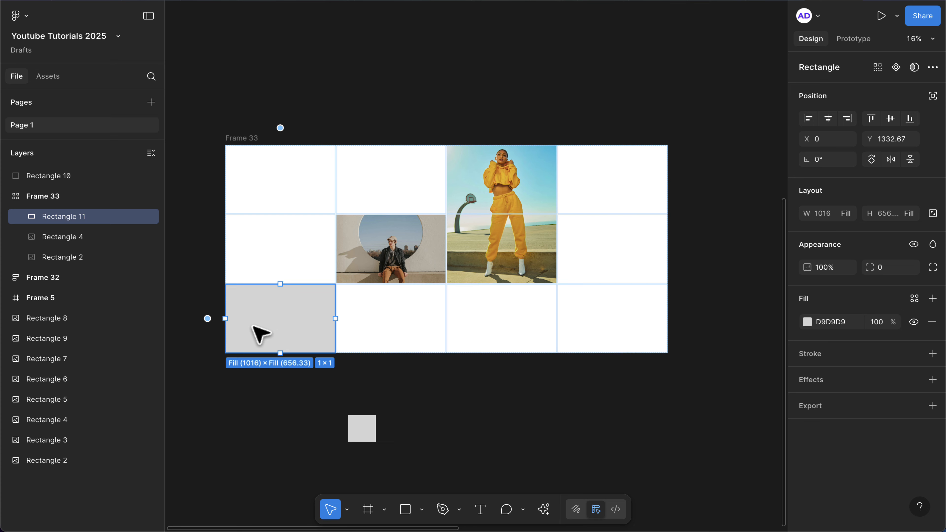
# Remove the stray 256 × 256 rectangle from the canvas and paste it into the grid's top-left cell.
pyautogui.click(371, 435)
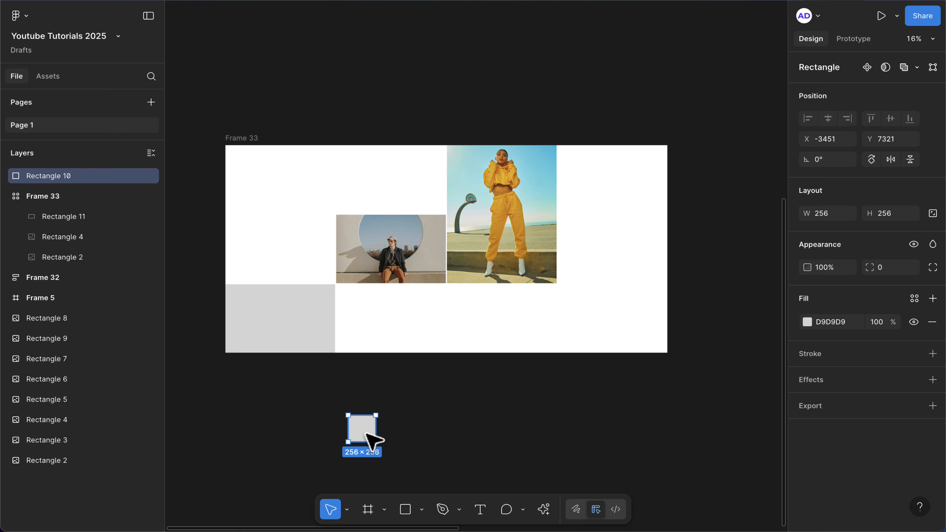
pyautogui.press('Delete')
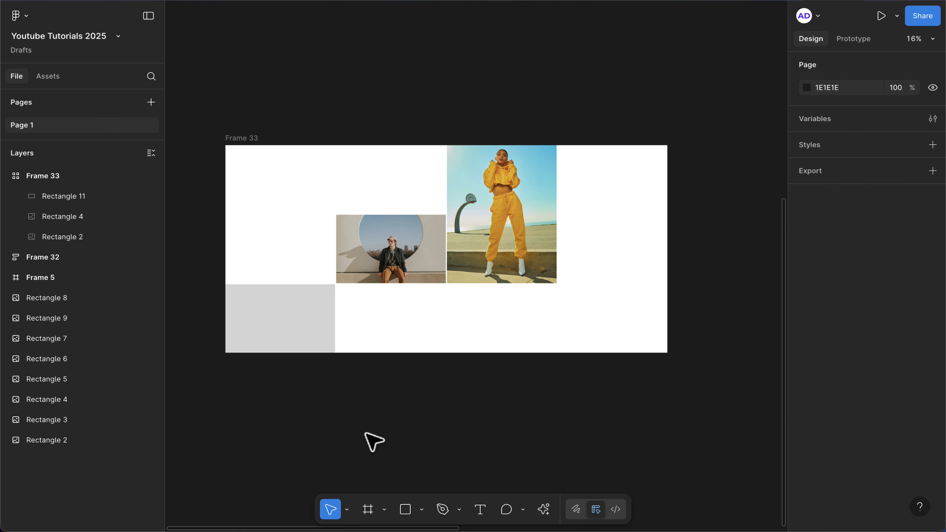
pyautogui.click(254, 174)
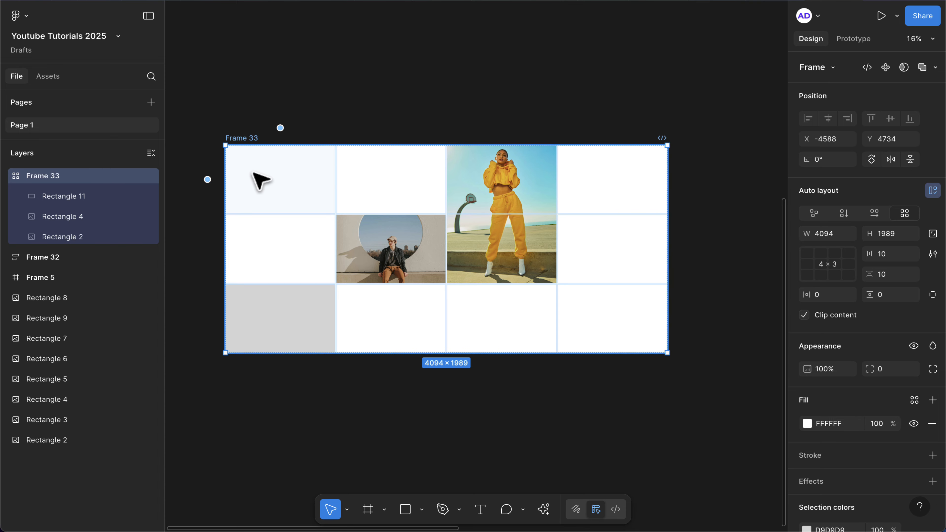
pyautogui.hotkey('ctrl', 'v')
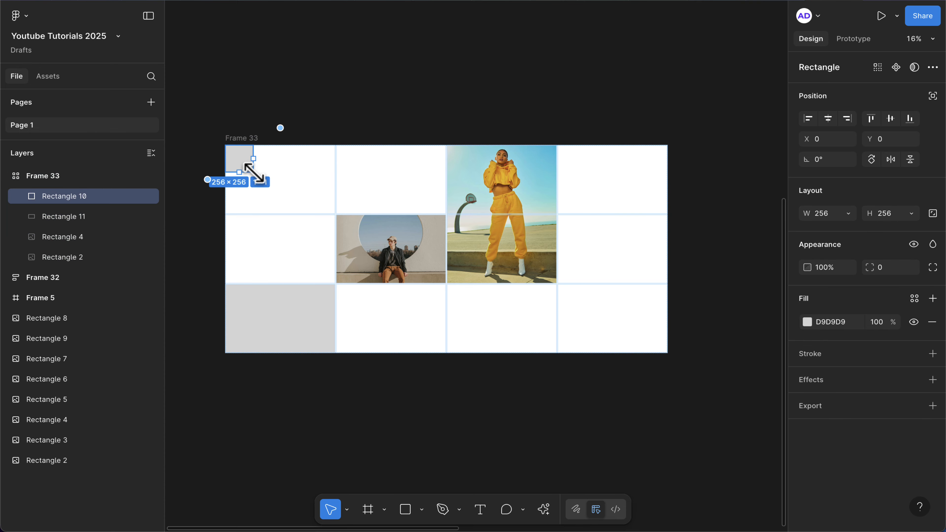
# Center the grey rectangle horizontally and vertically within its top-left grid cell.
pyautogui.scroll(5, 251, 153)
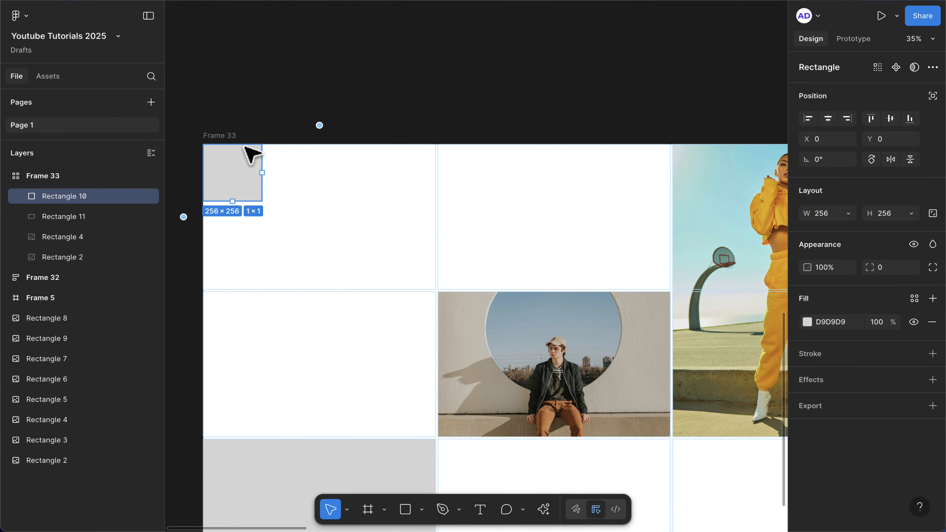
pyautogui.scroll(-3, 251, 154)
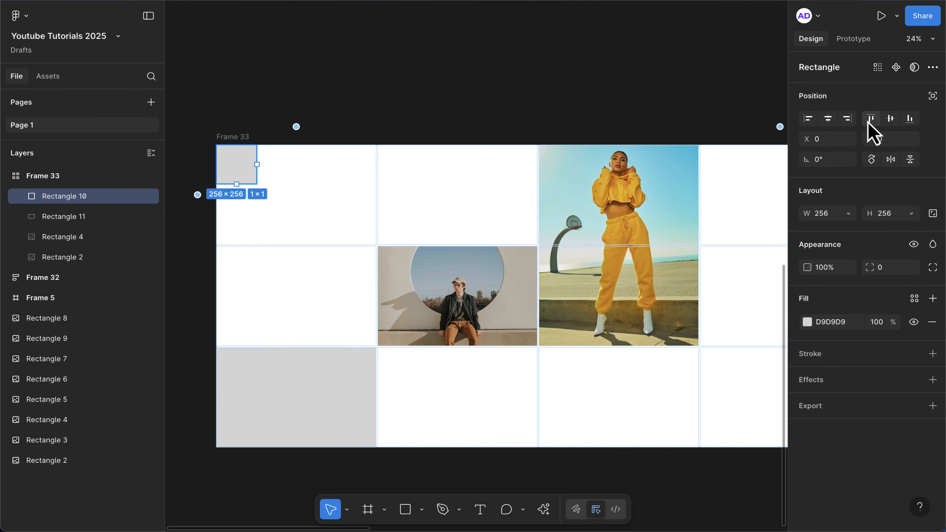
pyautogui.click(829, 120)
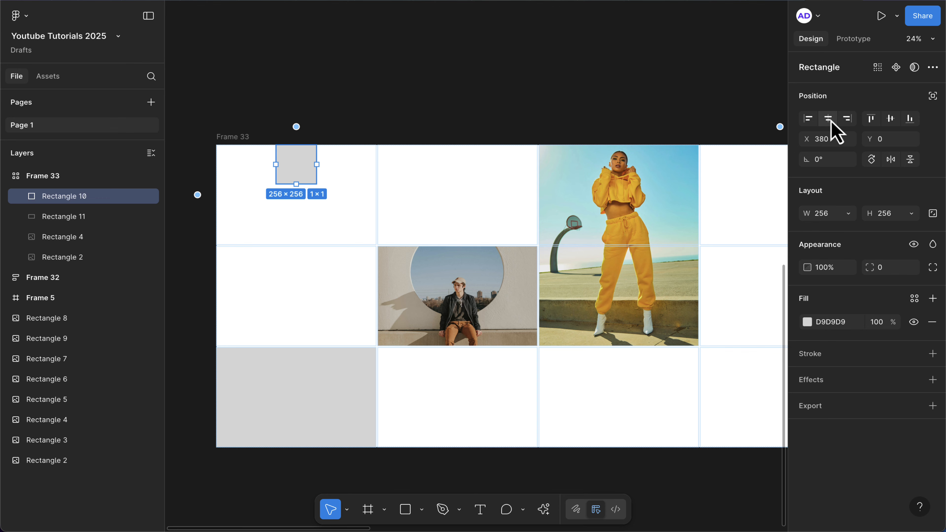
pyautogui.click(890, 120)
pyautogui.click(910, 118)
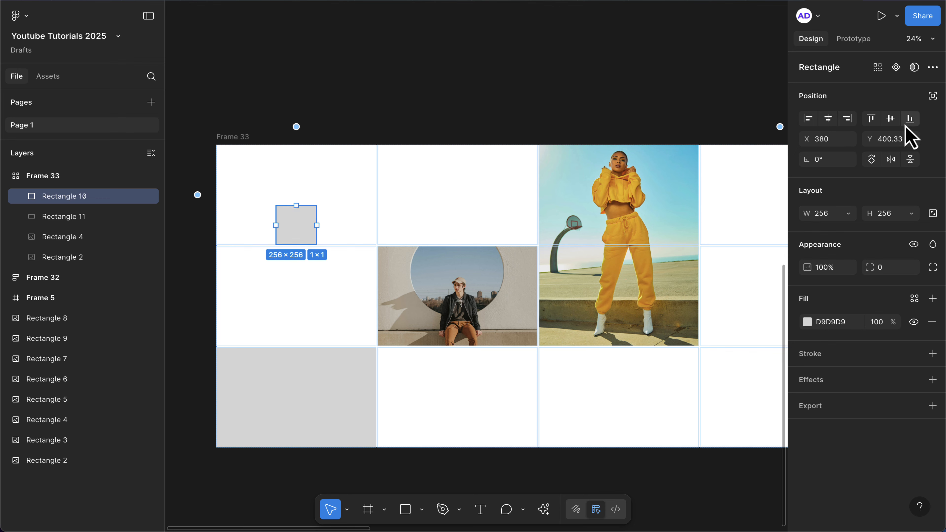
pyautogui.click(890, 119)
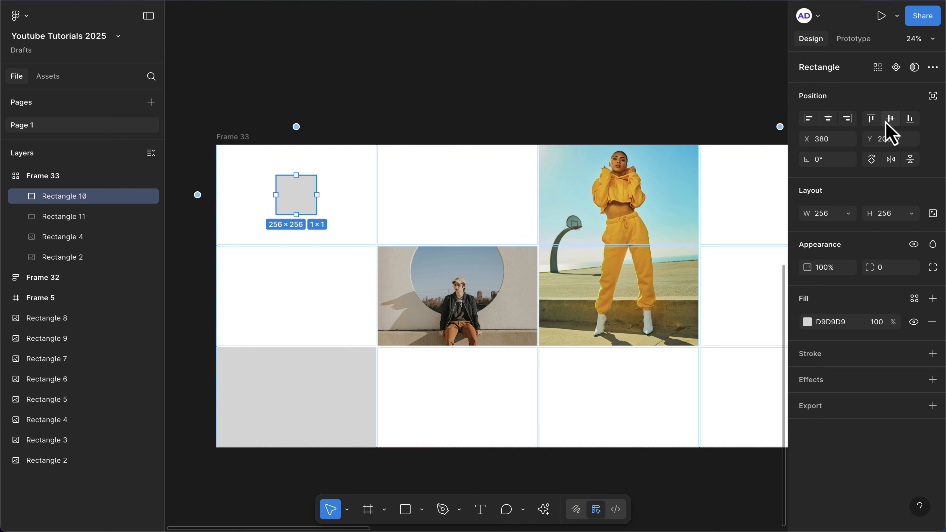
# Resize the grey rectangle to about 379 × 357 and align it to the top-left corner of its cell.
pyautogui.moveTo(275, 197); pyautogui.dragTo(263, 203)
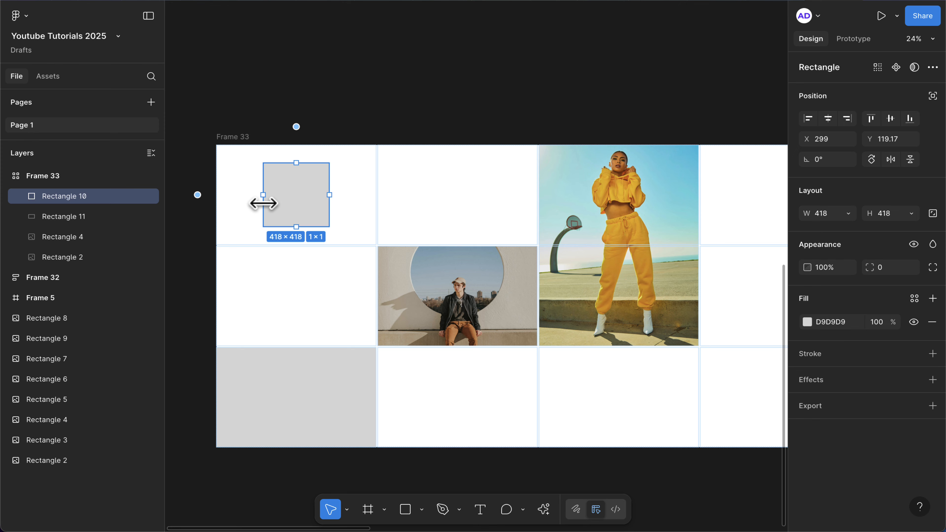
pyautogui.click(809, 119)
pyautogui.click(870, 120)
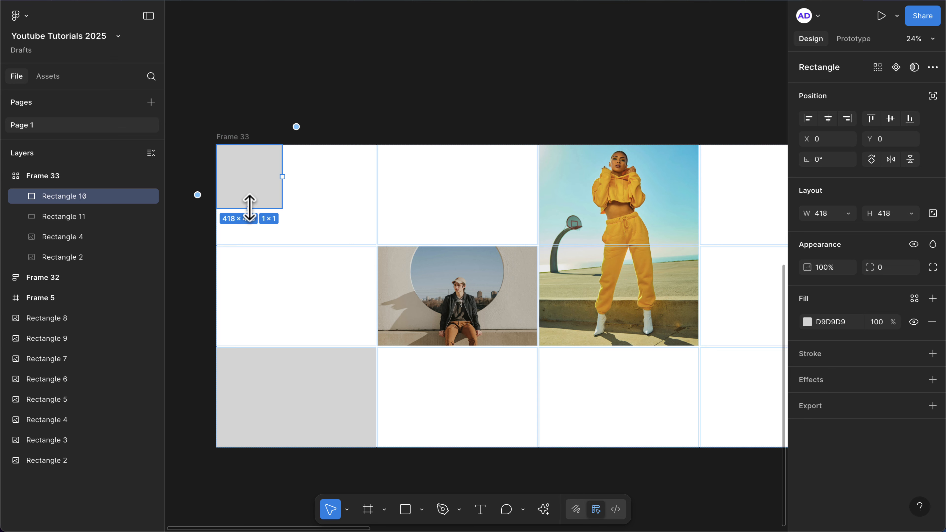
pyautogui.moveTo(249, 208); pyautogui.dragTo(249, 200)
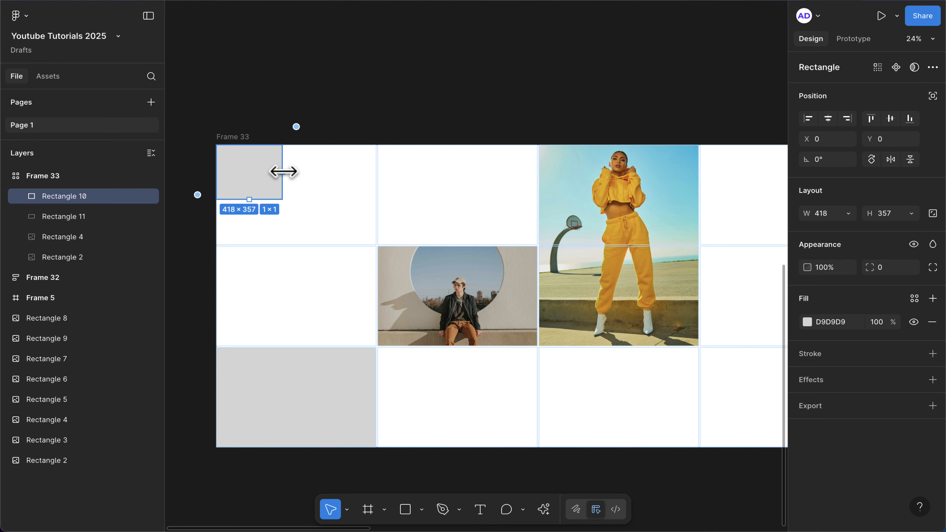
pyautogui.moveTo(282, 172); pyautogui.dragTo(275, 171)
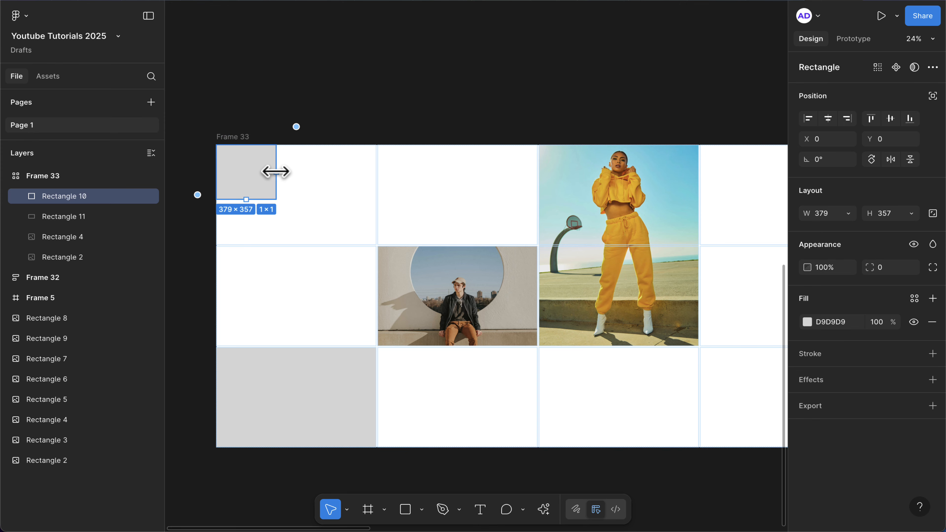
# Paste the Sub AL stack frame onto the empty canvas below the grid.
pyautogui.scroll(-5, 276, 172)
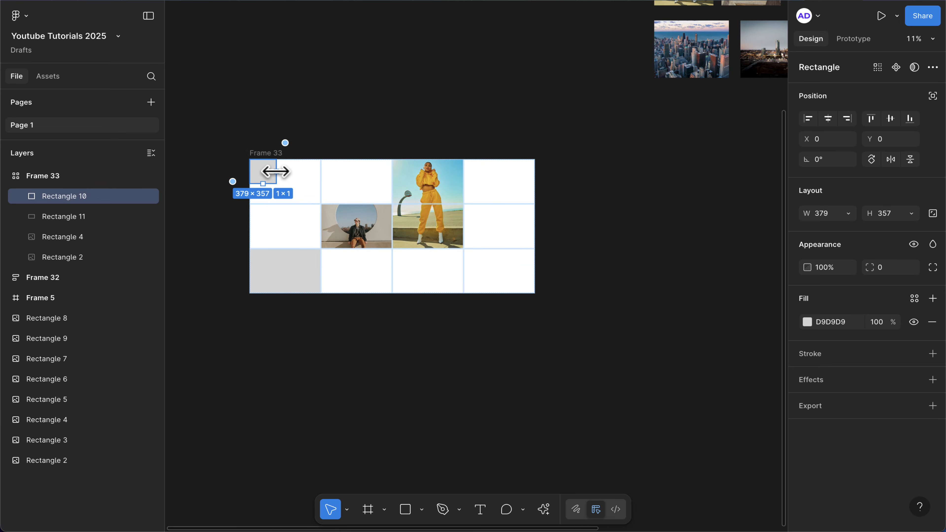
pyautogui.scroll(5, 276, 172)
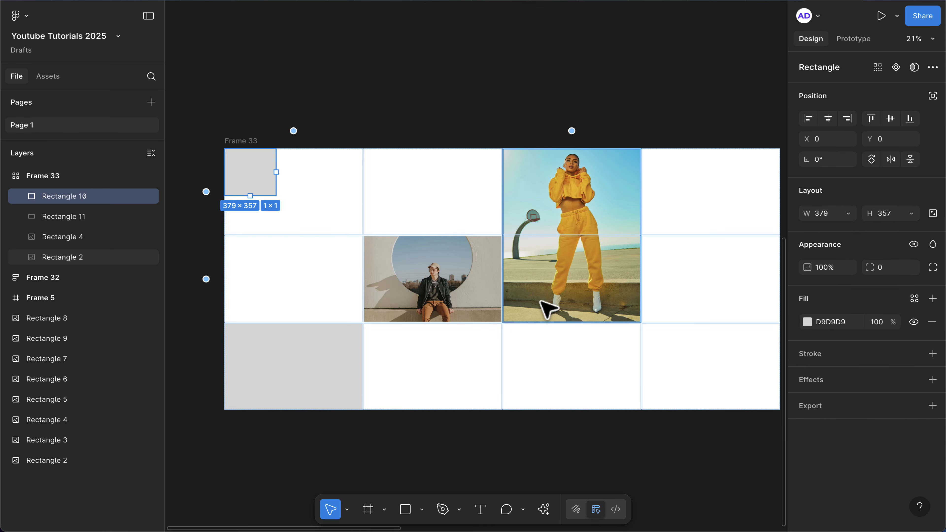
pyautogui.scroll(-5, 514, 339)
pyautogui.click(464, 354)
pyautogui.press('super+v')
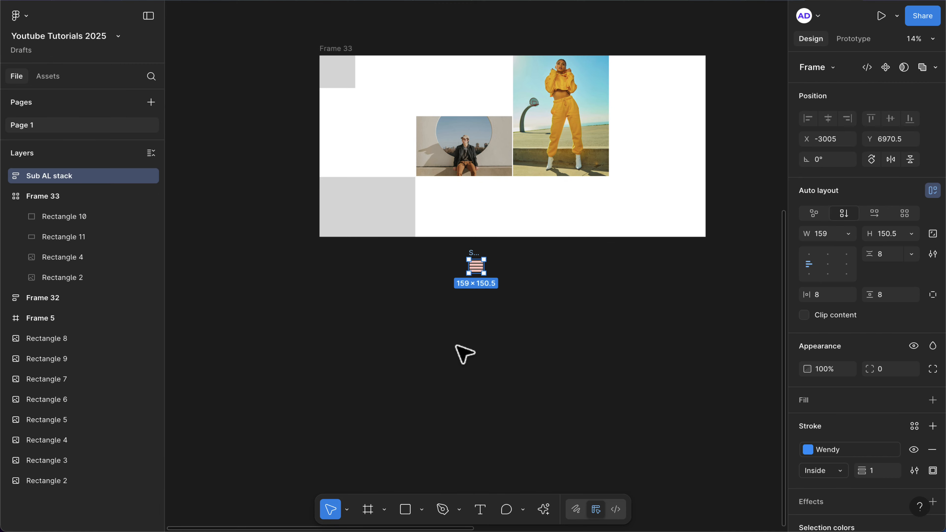
# Select the pasted Sub AL stack frame and duplicate it.
pyautogui.scroll(5, 486, 269)
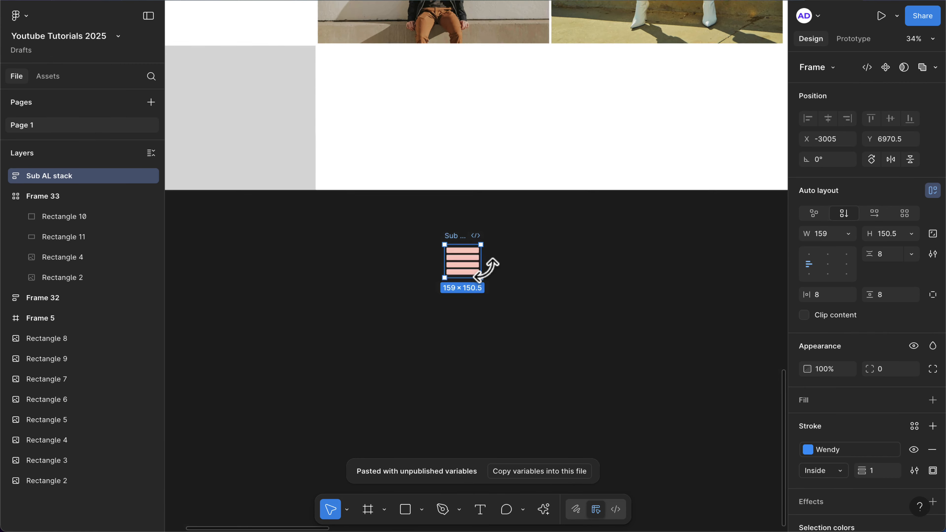
pyautogui.click(486, 271)
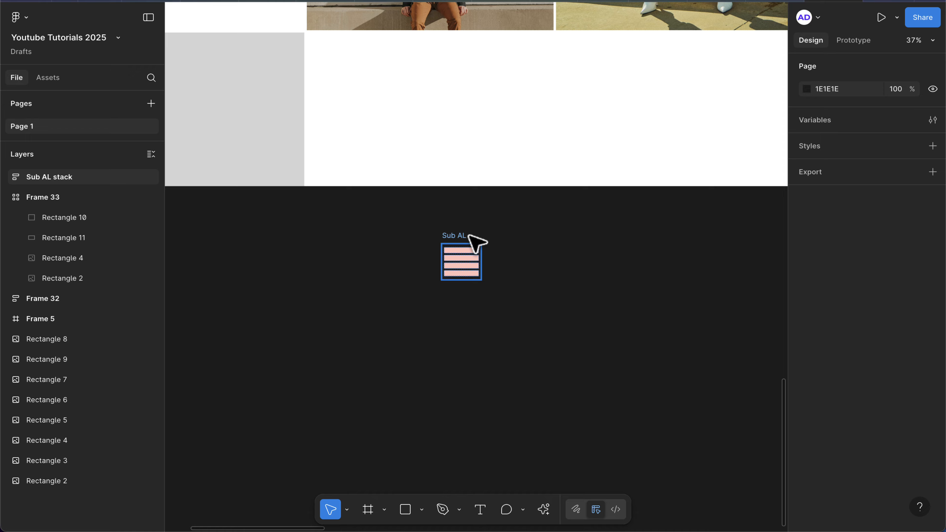
pyautogui.click(456, 243)
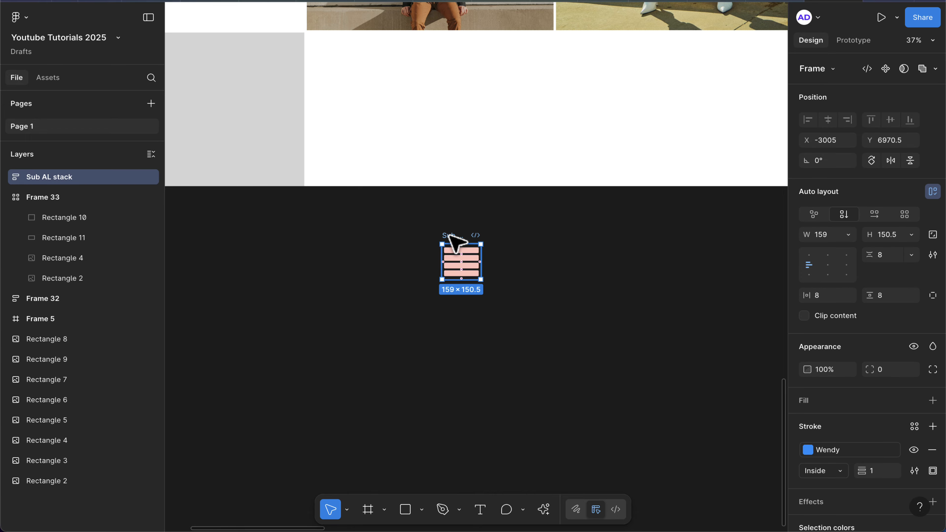
pyautogui.hotkey('ctrl', 'd')
# Move one Sub AL stack frame into the third cell of the grid's bottom row.
pyautogui.scroll(4, 506, 240)
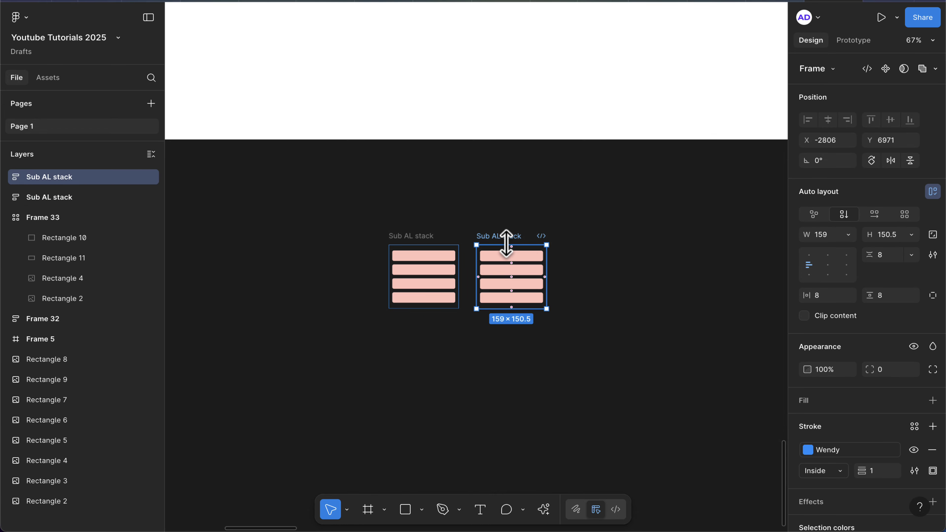
pyautogui.scroll(-5, 506, 240)
pyautogui.scroll(2, 500, 237)
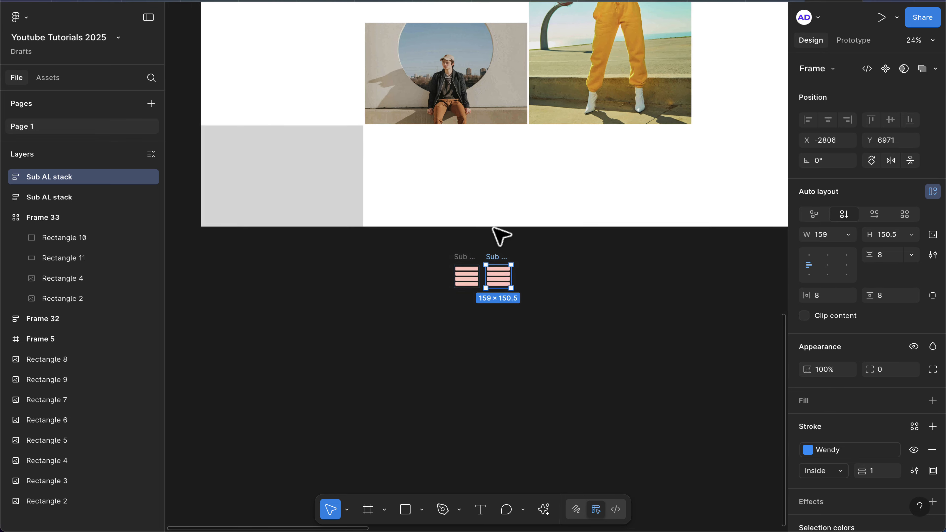
pyautogui.scroll(2, 499, 235)
pyautogui.moveTo(461, 301); pyautogui.dragTo(563, 213)
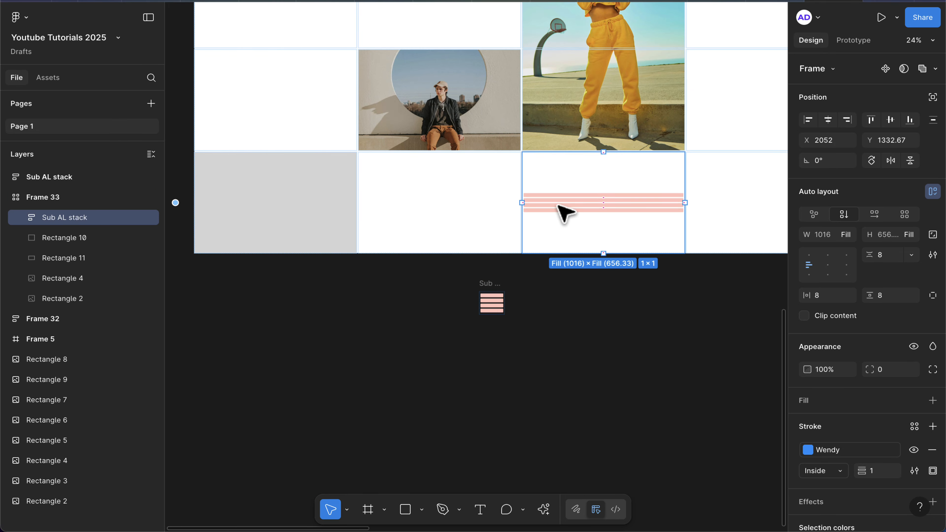
pyautogui.scroll(5, 564, 211)
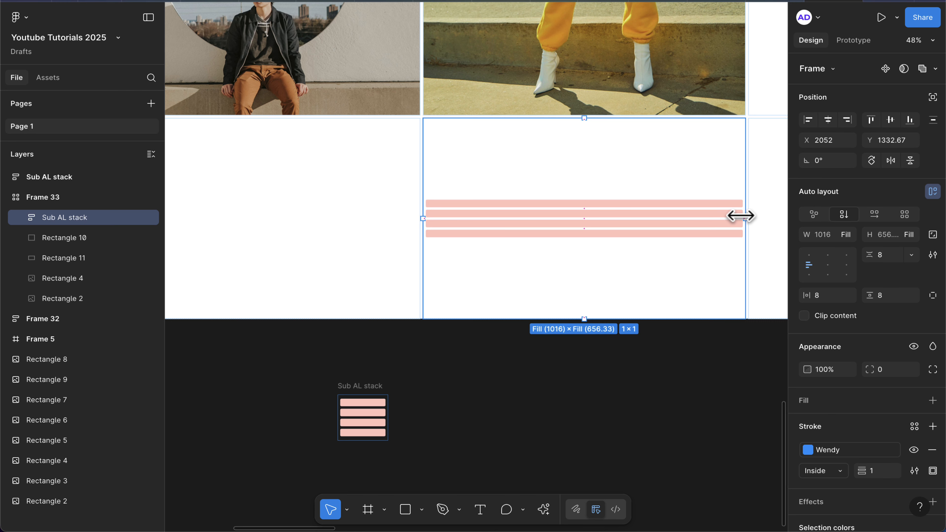
pyautogui.scroll(5, 370, 436)
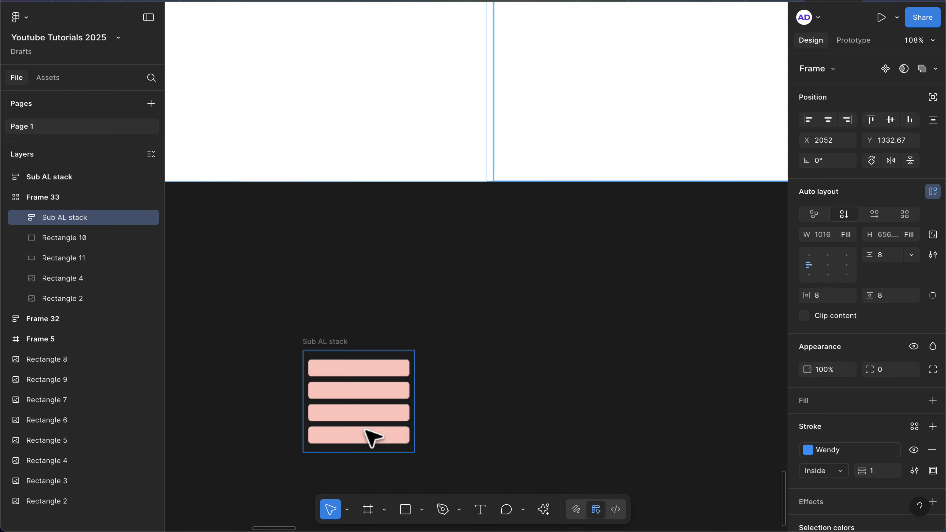
pyautogui.hscroll(-2, 366, 430)
pyautogui.click(417, 358)
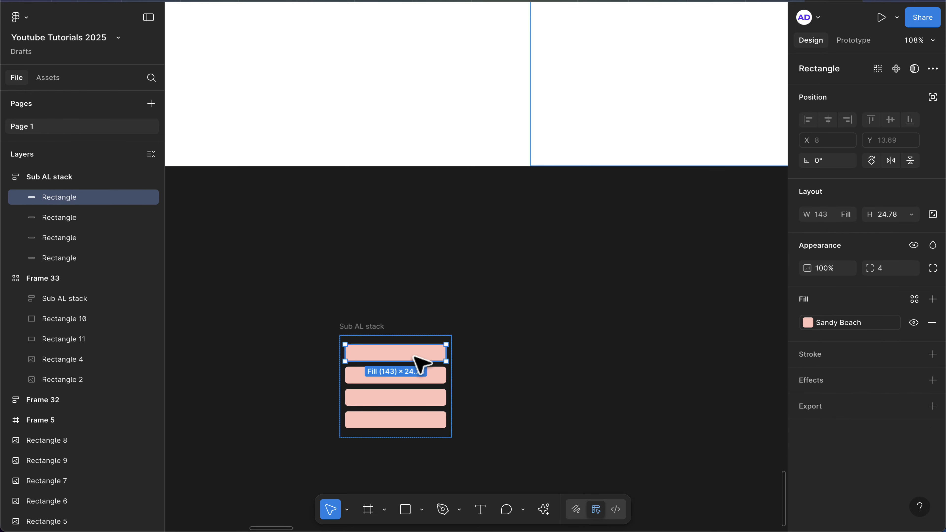
pyautogui.keyDown('shift'); pyautogui.click(393, 375); pyautogui.keyUp('shift')
pyautogui.keyDown('shift'); pyautogui.click(380, 397); pyautogui.keyUp('shift')
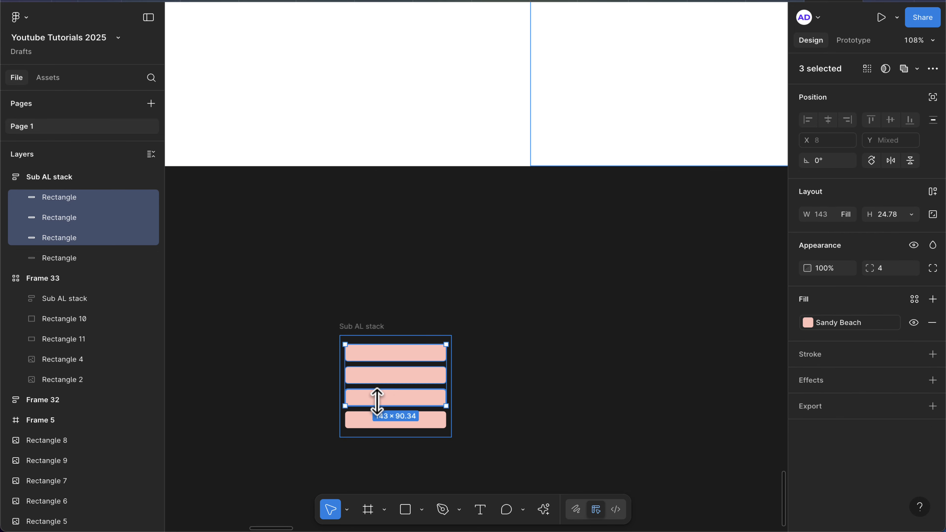
pyautogui.keyDown('shift'); pyautogui.click(374, 418); pyautogui.keyUp('shift')
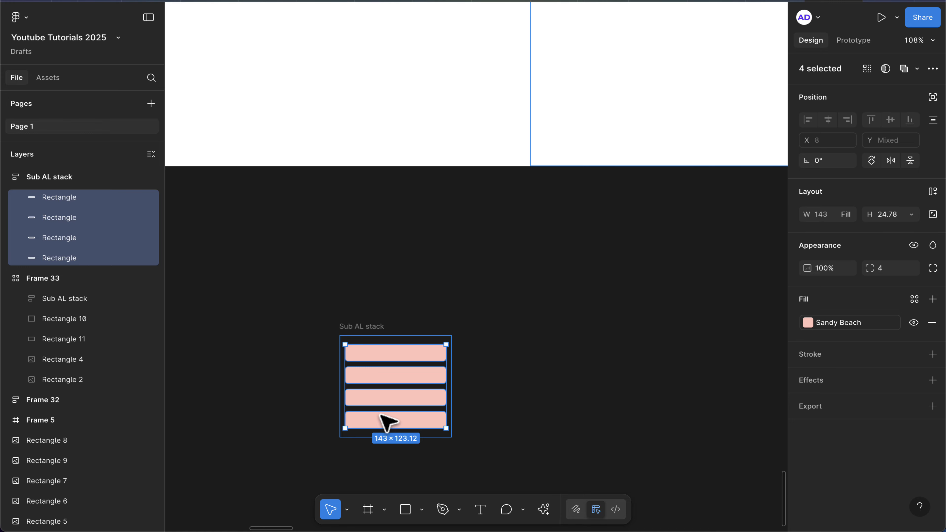
pyautogui.click(853, 218)
pyautogui.click(858, 203)
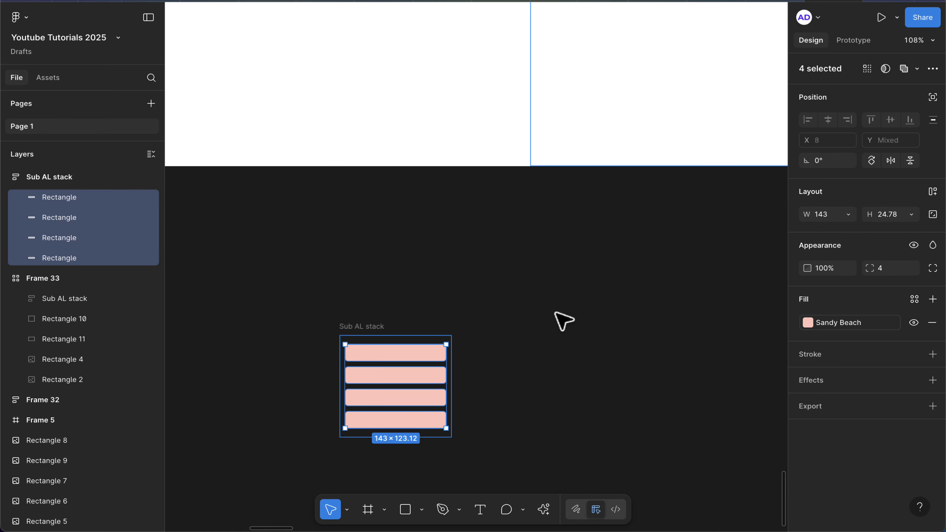
# Delete the loose Sub AL stack frame left outside the grid.
pyautogui.scroll(-5, 563, 321)
pyautogui.scroll(2, 563, 321)
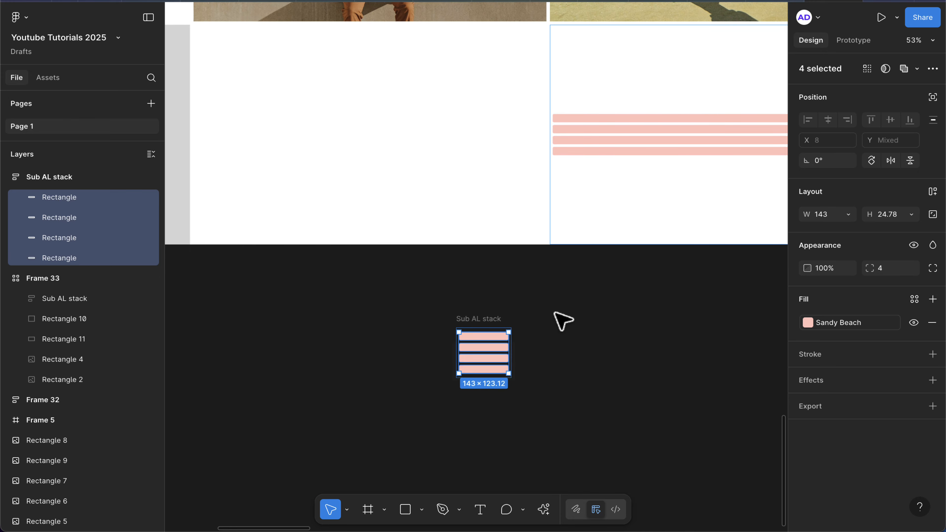
pyautogui.click(492, 324)
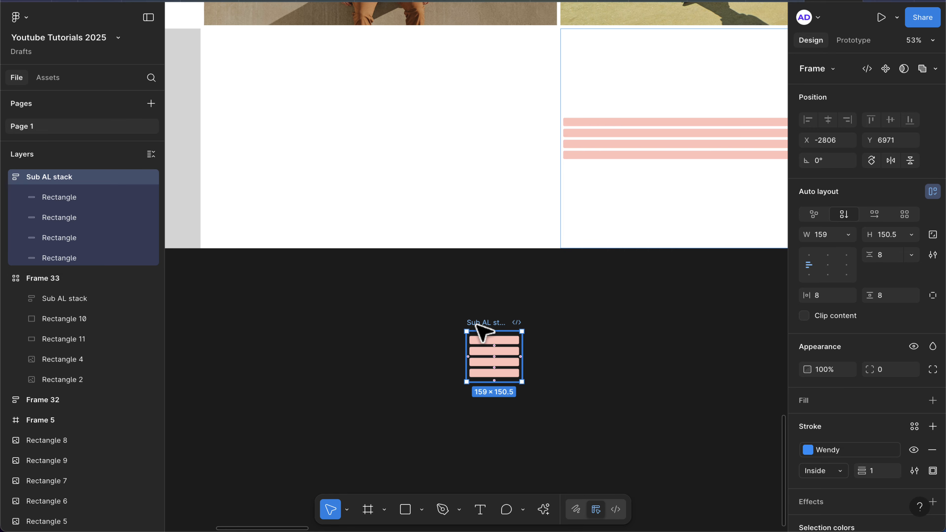
pyautogui.press('Delete')
# Set the top bar of the stack in the bottom row's second cell to fill its container width.
pyautogui.scroll(-3, 481, 320)
pyautogui.click(405, 228)
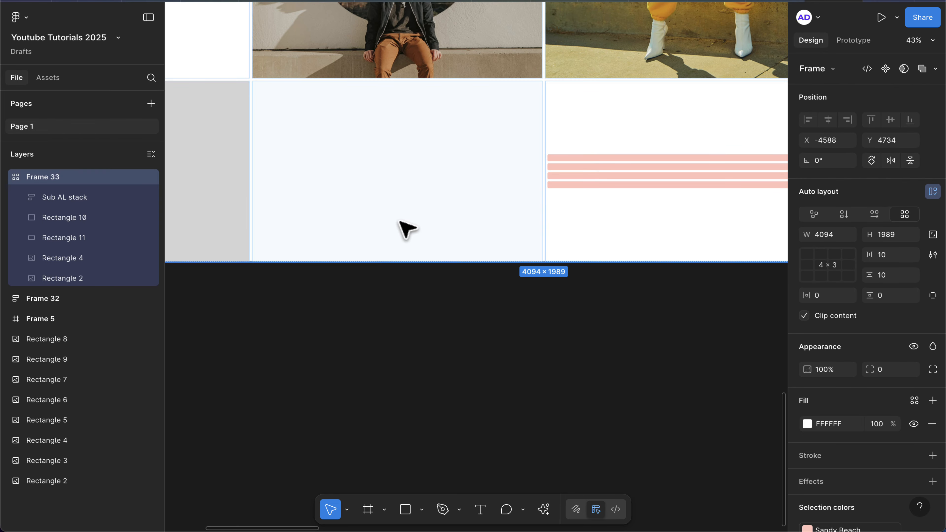
pyautogui.click(405, 228)
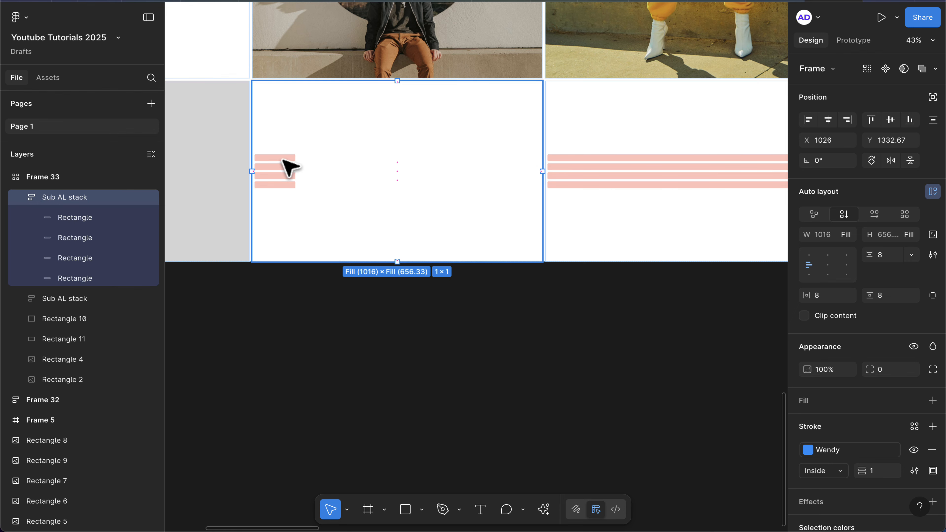
pyautogui.scroll(5, 290, 170)
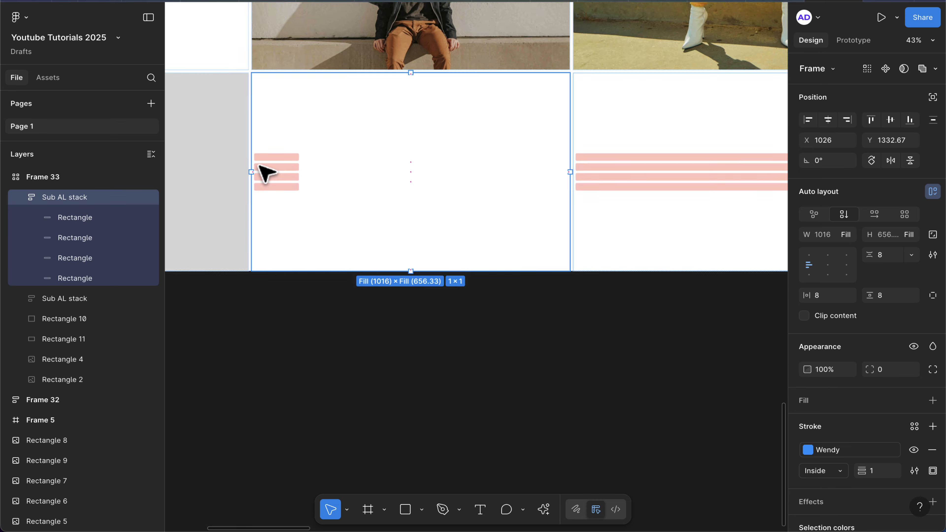
pyautogui.click(297, 156)
pyautogui.click(298, 157)
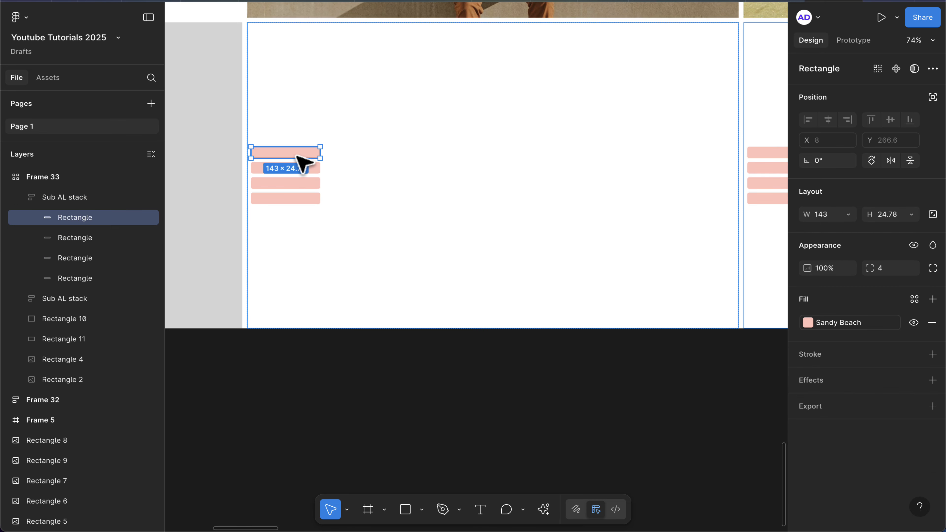
pyautogui.click(849, 218)
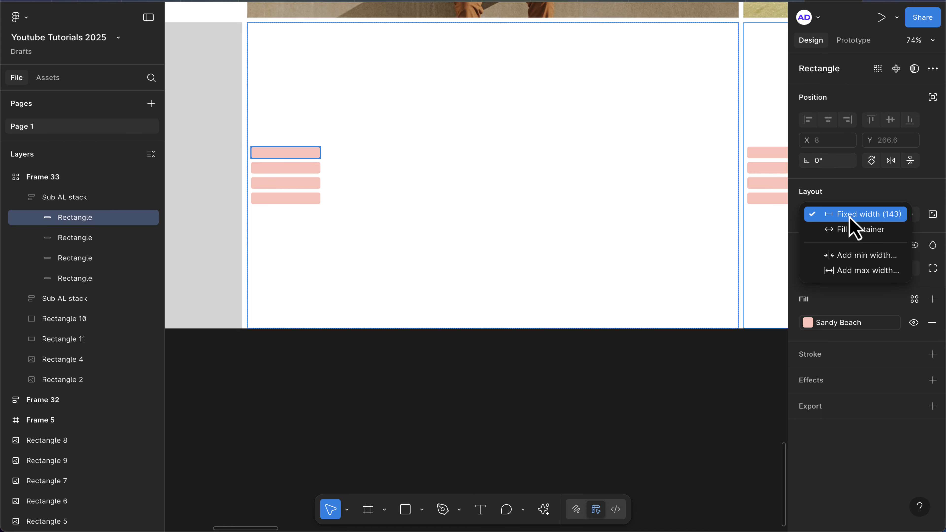
pyautogui.click(856, 229)
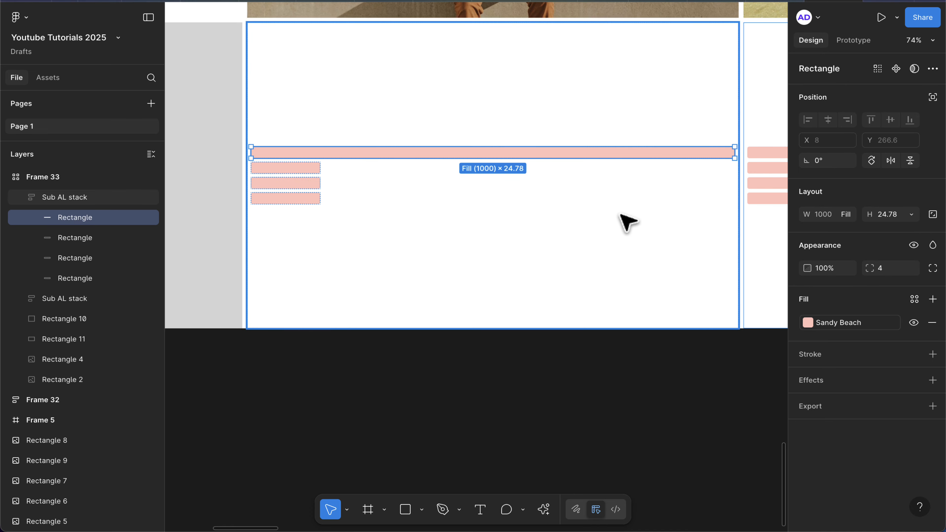
# Narrow that stack frame to about 732 wide within its grid cell.
pyautogui.click(627, 222)
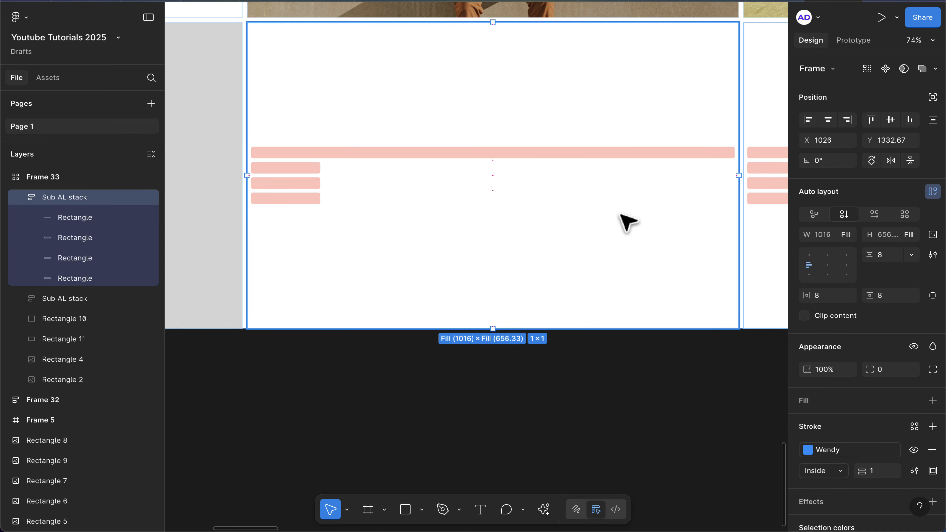
pyautogui.scroll(-3, 600, 229)
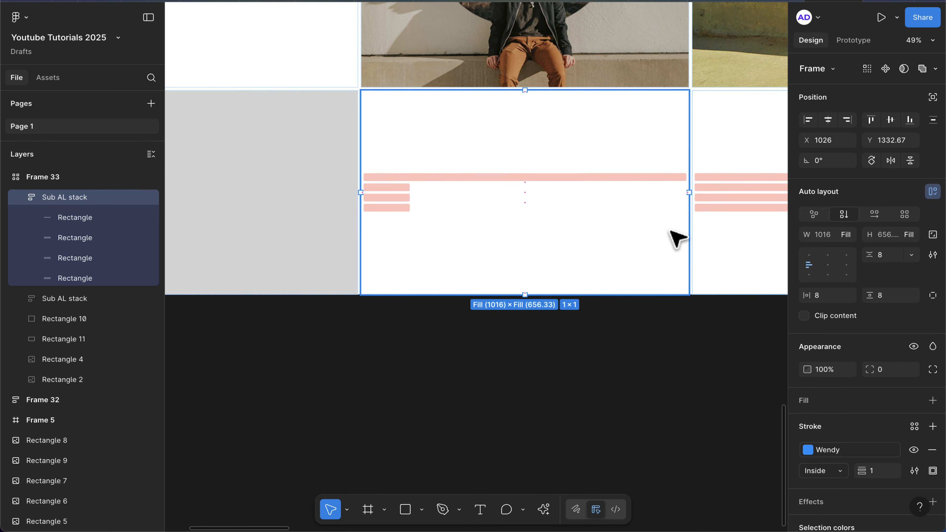
pyautogui.moveTo(689, 232); pyautogui.dragTo(596, 220)
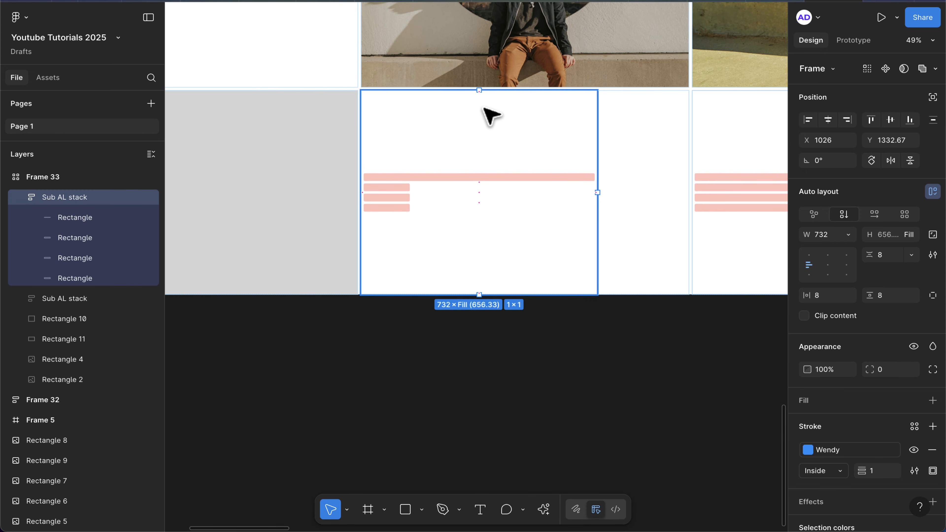
# Resize the stack frame's height to about 425 and center it horizontally and vertically within its grid cell.
pyautogui.moveTo(464, 89); pyautogui.dragTo(471, 163)
pyautogui.click(827, 120)
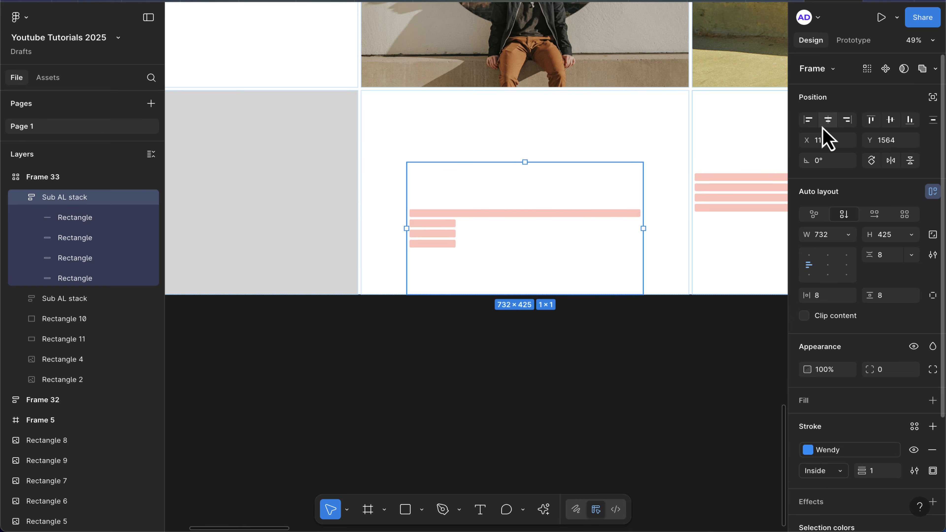
pyautogui.click(890, 120)
# Move the finished grid frame aside on the canvas to clear space.
pyautogui.scroll(-6, 525, 214)
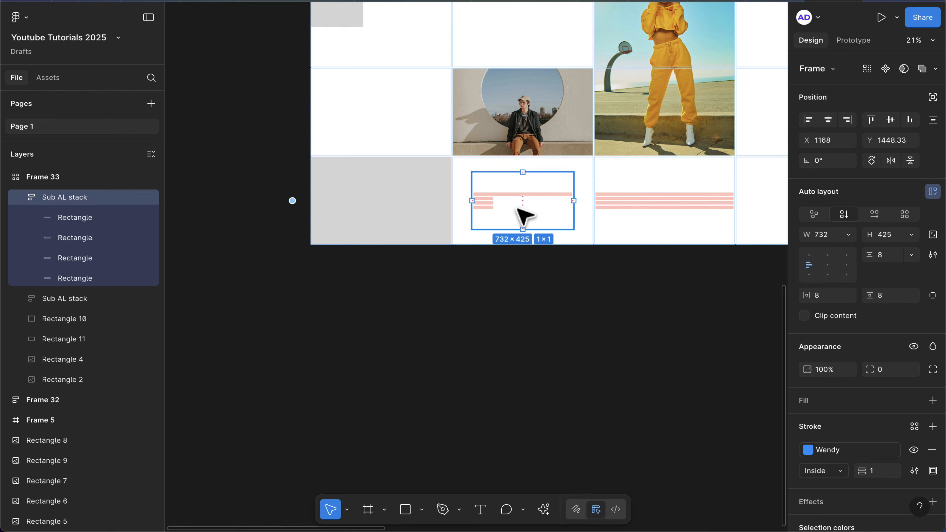
pyautogui.scroll(-5, 519, 216)
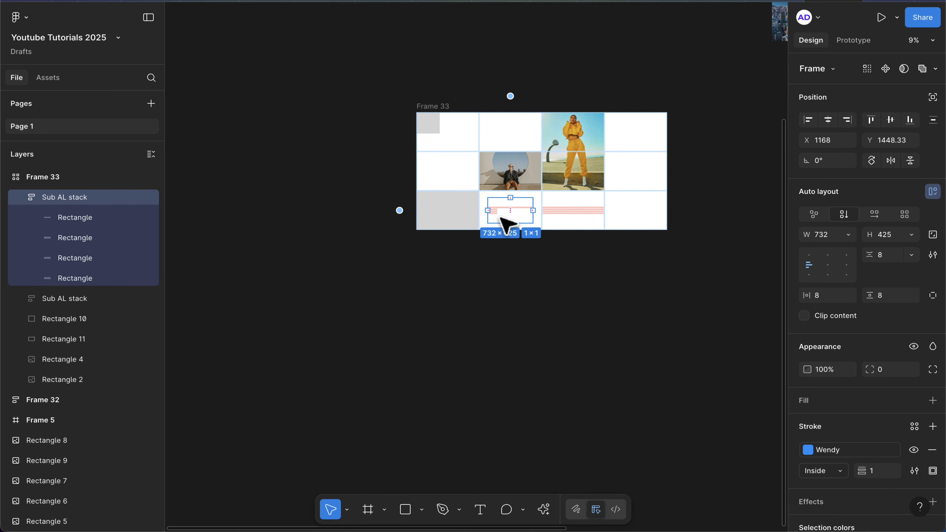
pyautogui.scroll(-3, 460, 144)
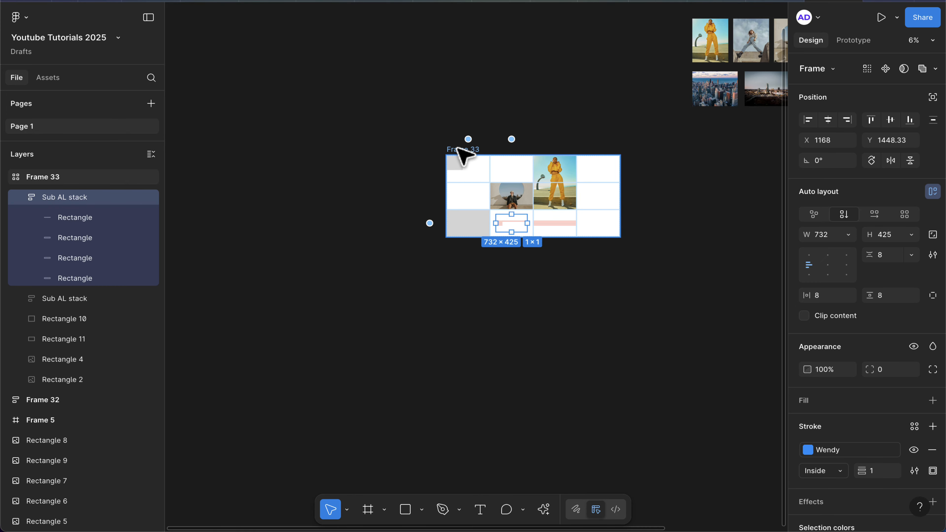
pyautogui.moveTo(461, 153); pyautogui.dragTo(190, 59)
pyautogui.scroll(3, 261, 59)
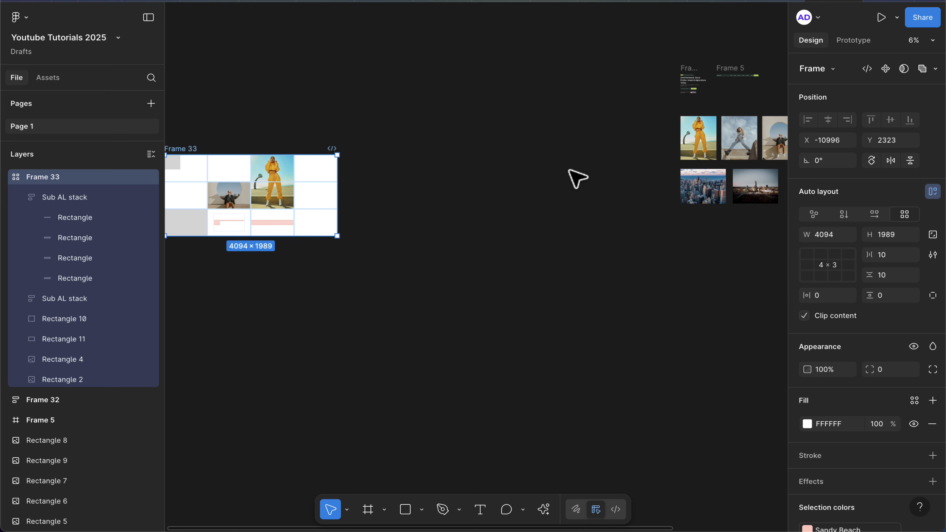
pyautogui.click(477, 320)
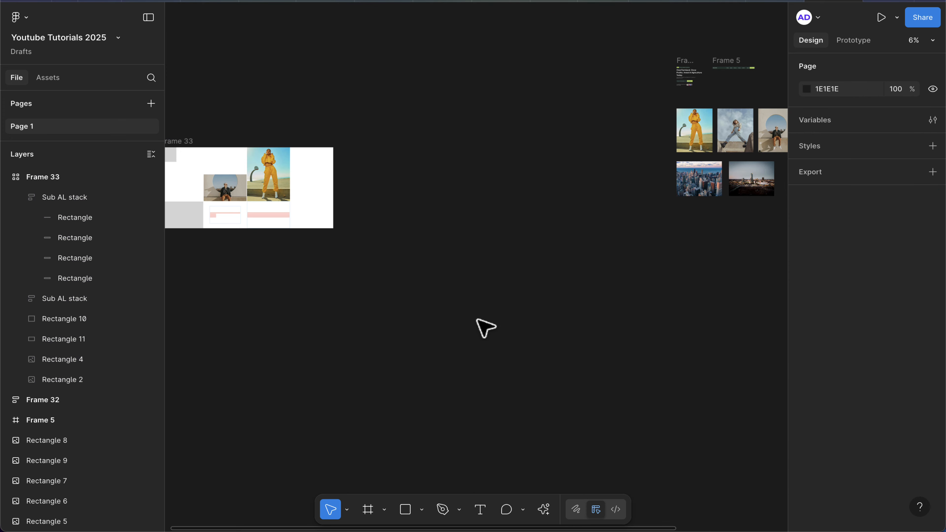
# Draw a new frame, set its width to 1508 and resize its height to about 763.
pyautogui.press('f')
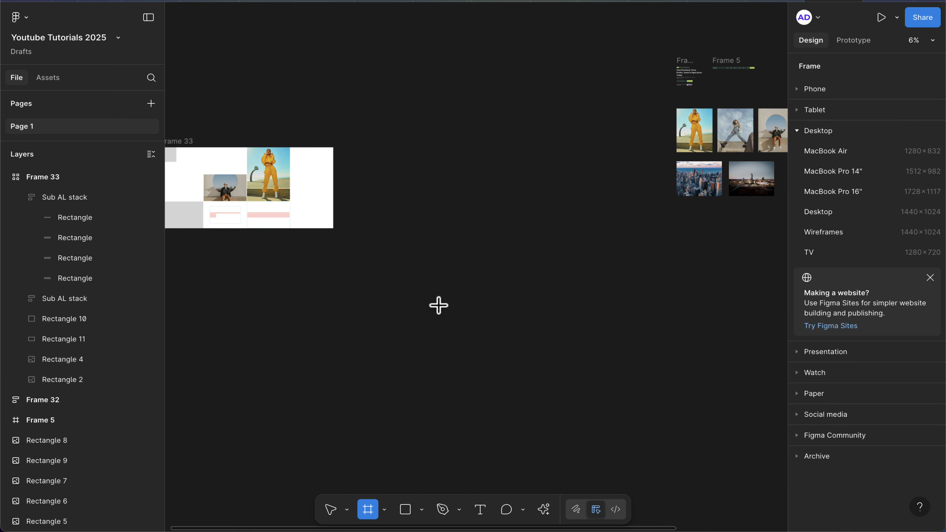
pyautogui.moveTo(435, 303); pyautogui.dragTo(639, 396)
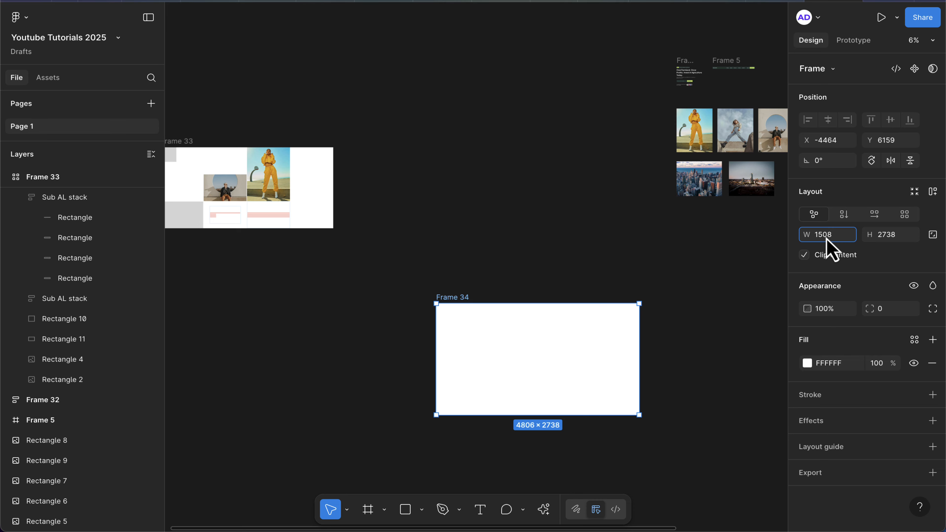
pyautogui.press('Return')
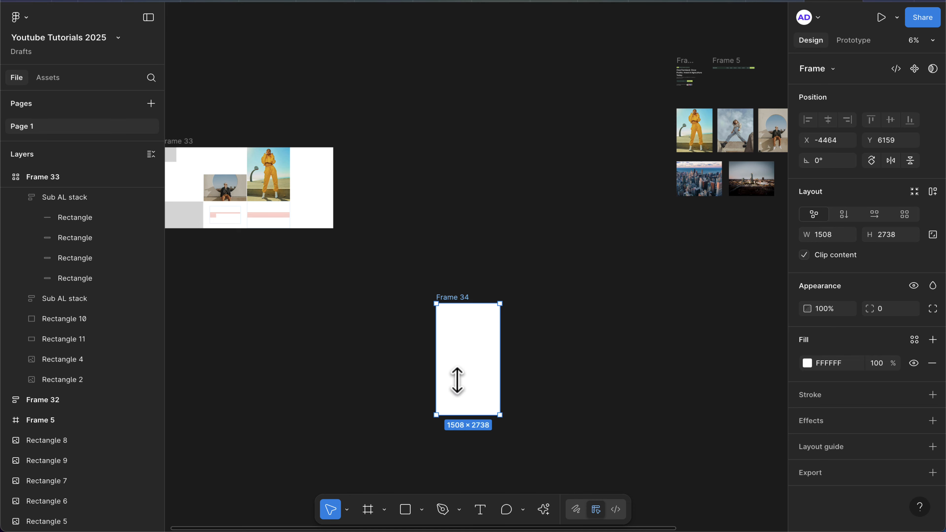
pyautogui.moveTo(457, 380); pyautogui.dragTo(456, 334)
# Apply grid auto layout to the new frame and set it to 2 columns by 1 row.
pyautogui.scroll(5, 457, 334)
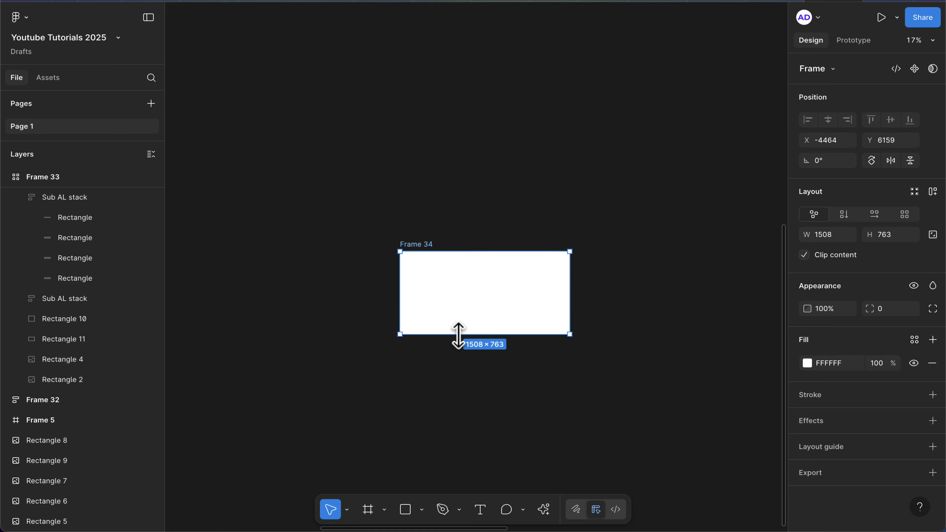
pyautogui.scroll(5, 458, 334)
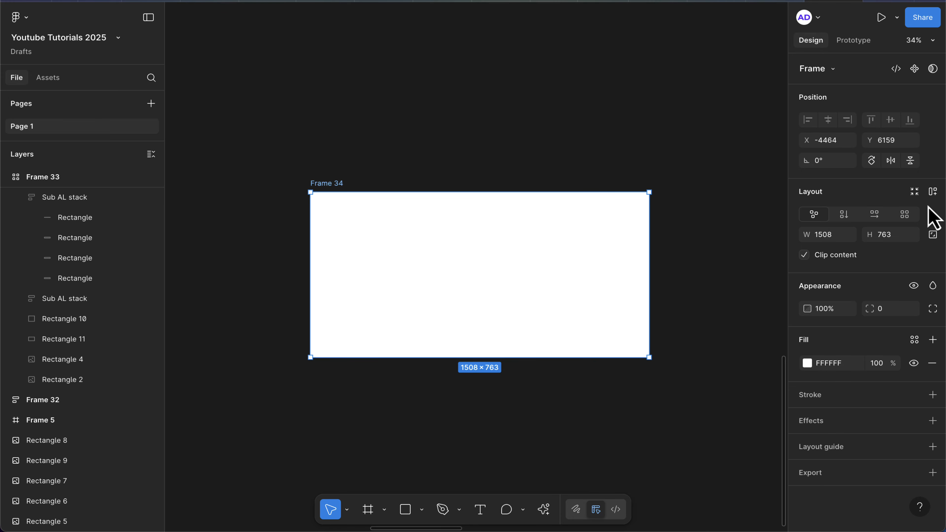
pyautogui.click(904, 214)
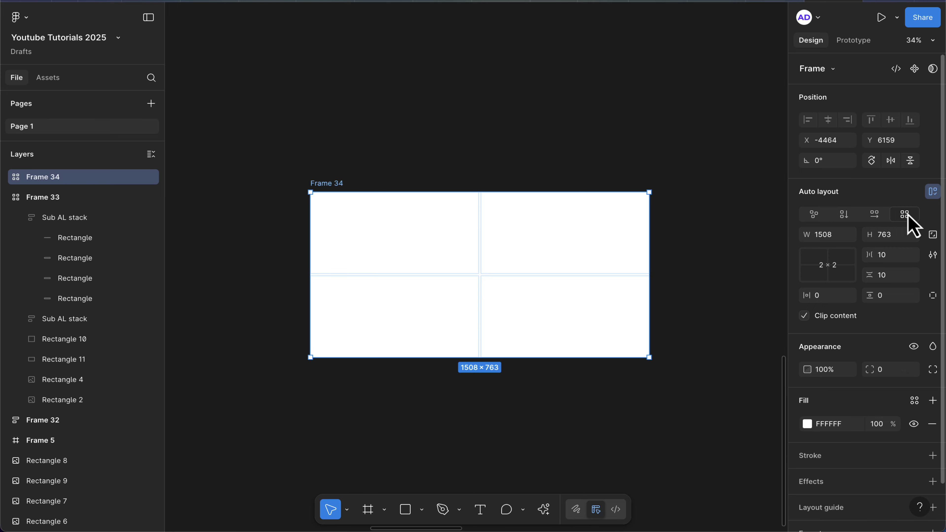
pyautogui.click(828, 272)
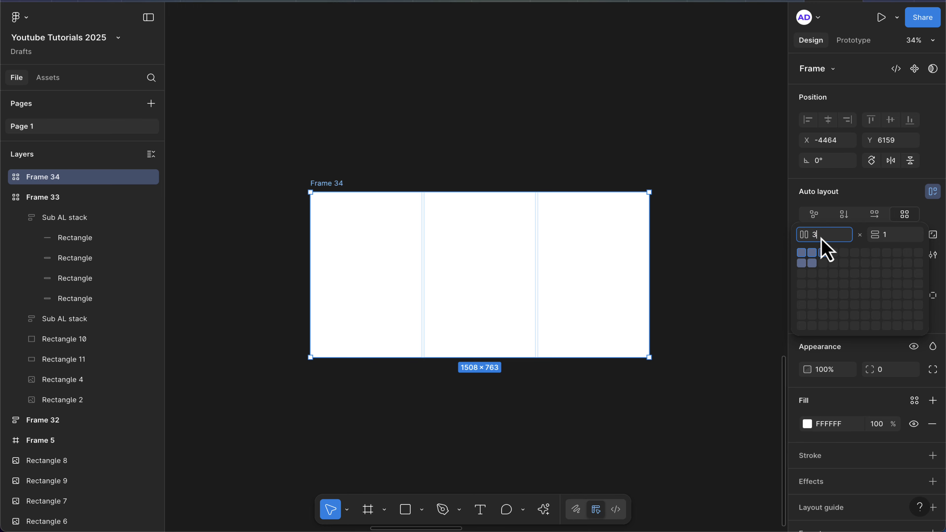
pyautogui.press('Up')
pyautogui.write('2')
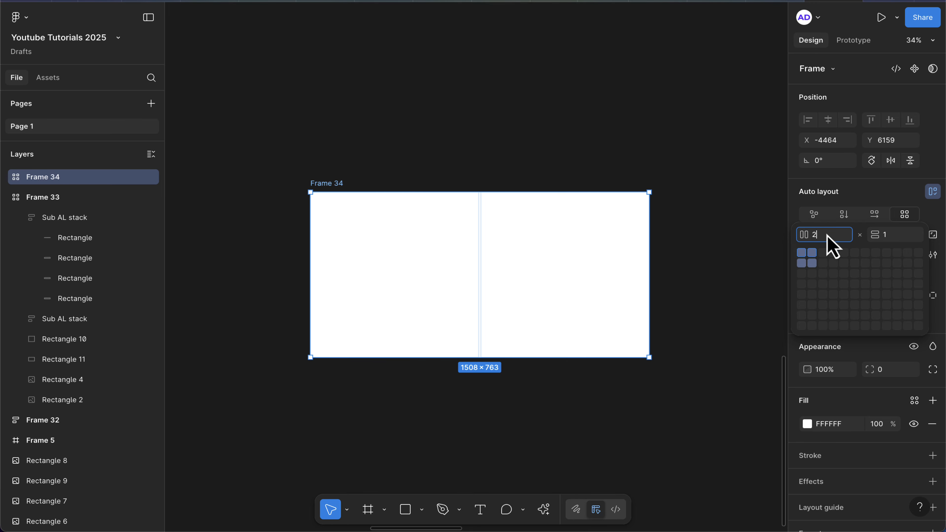
pyautogui.press('Return')
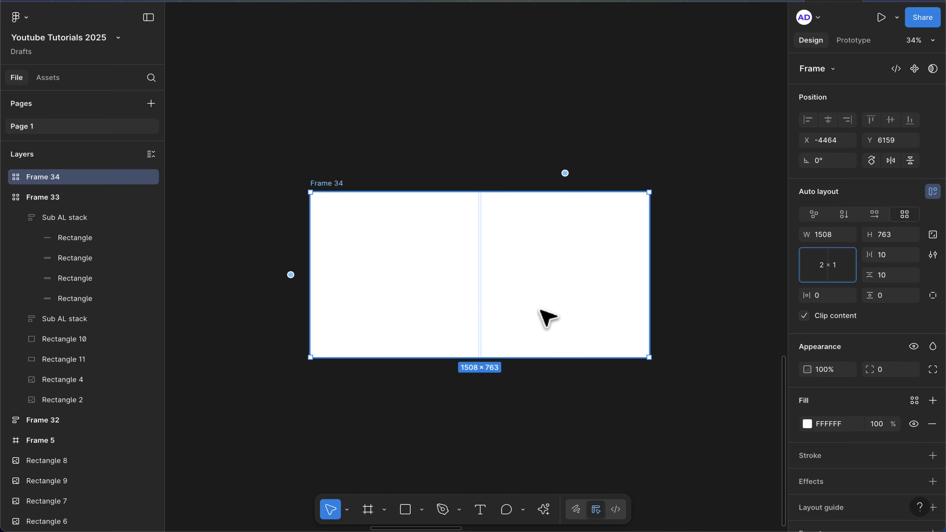
# Cut the hero section frame and paste it into the first cell of the new grid frame.
pyautogui.scroll(-6, 539, 310)
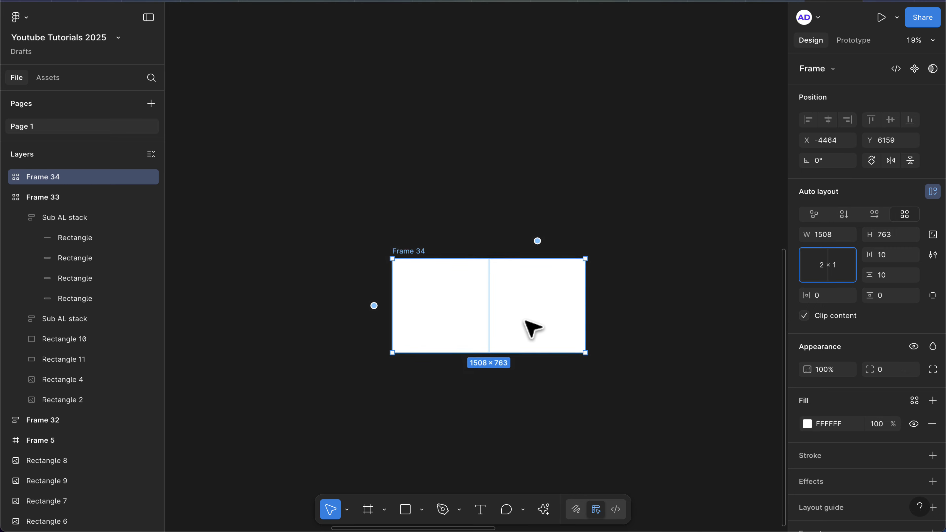
pyautogui.scroll(-4, 527, 327)
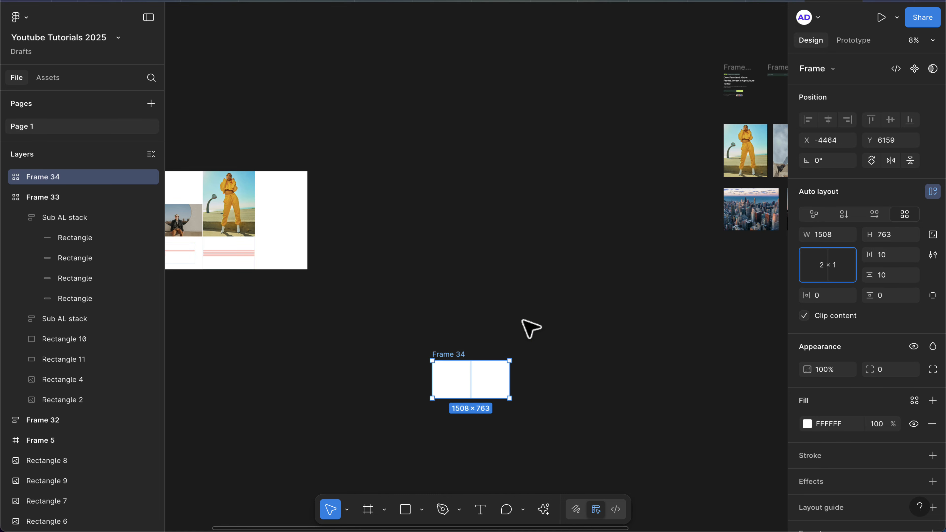
pyautogui.hscroll(2, 650, 152)
pyautogui.scroll(1, 650, 151)
pyautogui.moveTo(700, 92); pyautogui.dragTo(371, 349)
pyautogui.scroll(5, 374, 347)
pyautogui.scroll(-3, 443, 287)
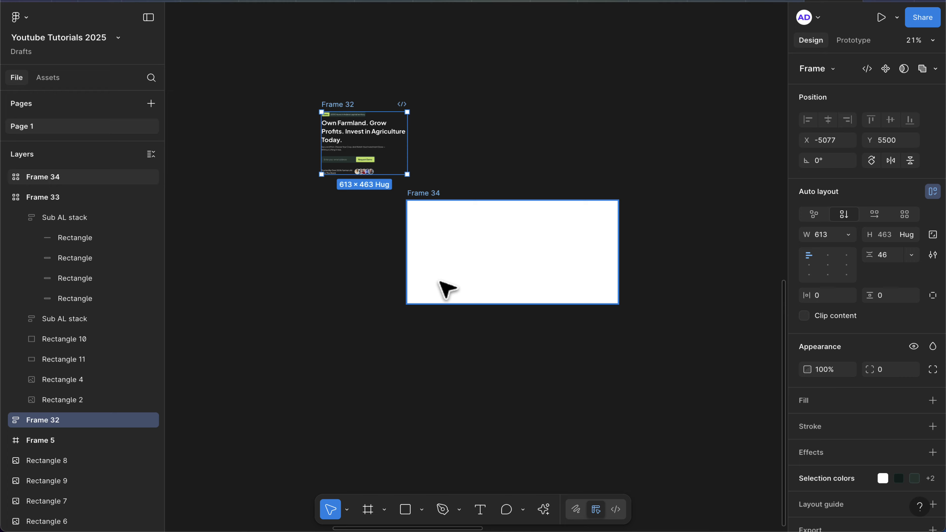
pyautogui.scroll(4, 445, 288)
pyautogui.scroll(2, 445, 288)
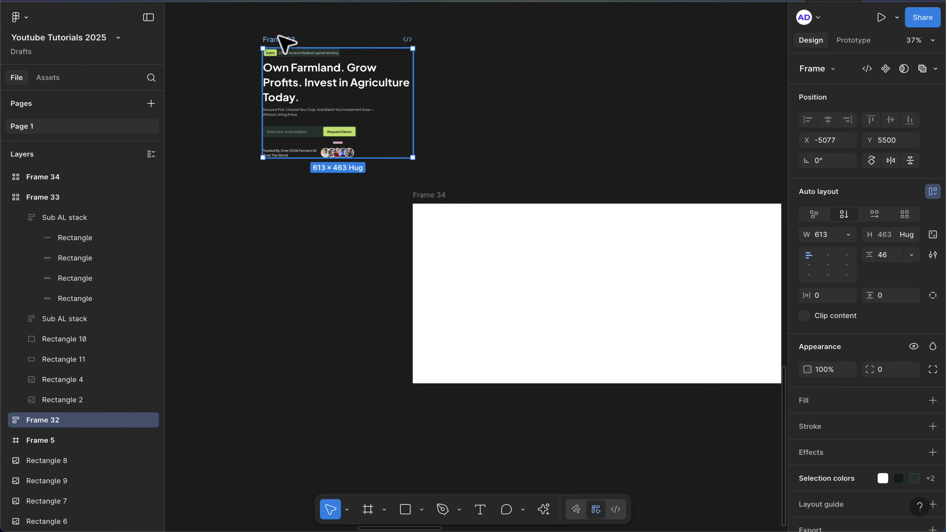
pyautogui.press('Delete')
pyautogui.click(424, 194)
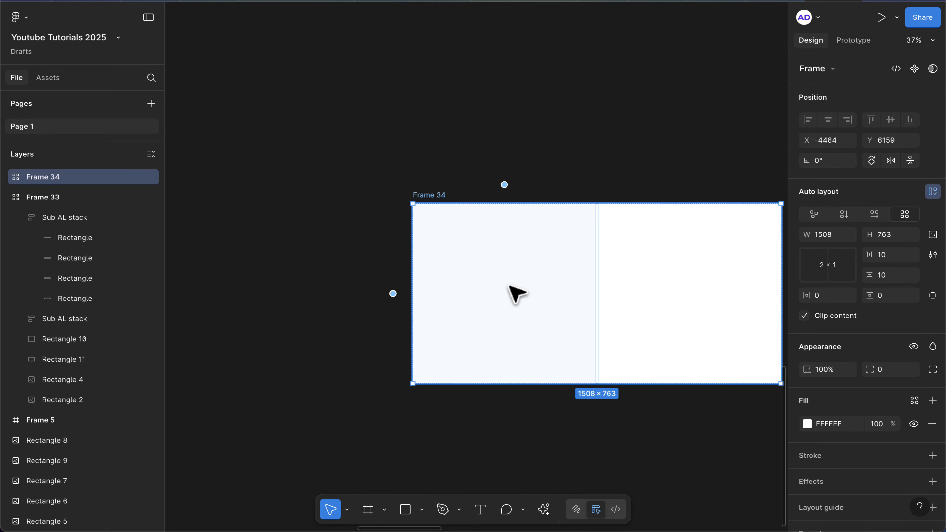
pyautogui.hotkey('ctrl', 'v')
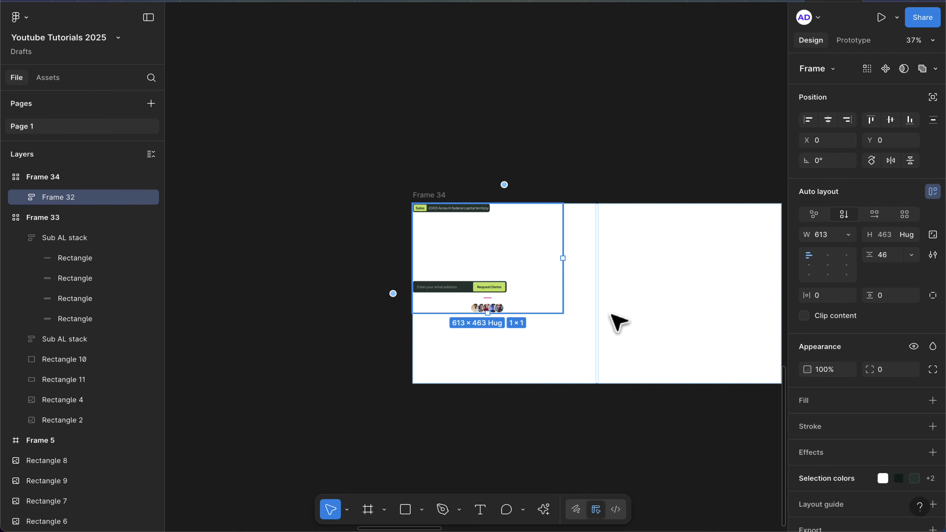
# Fill the new grid frame with the hero's dark green sampled by eyedropper, adjusted to 1D312C.
pyautogui.scroll(-2, 887, 481)
pyautogui.click(795, 435)
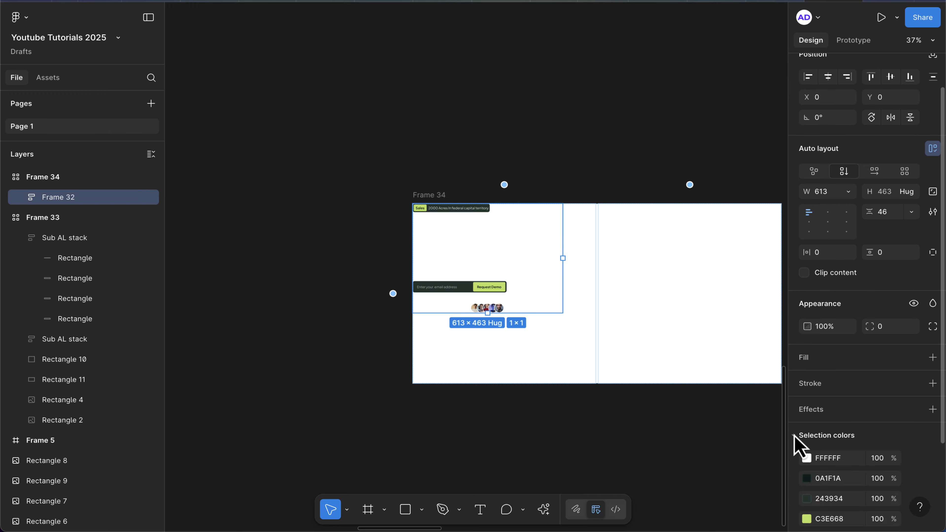
pyautogui.scroll(-1, 829, 469)
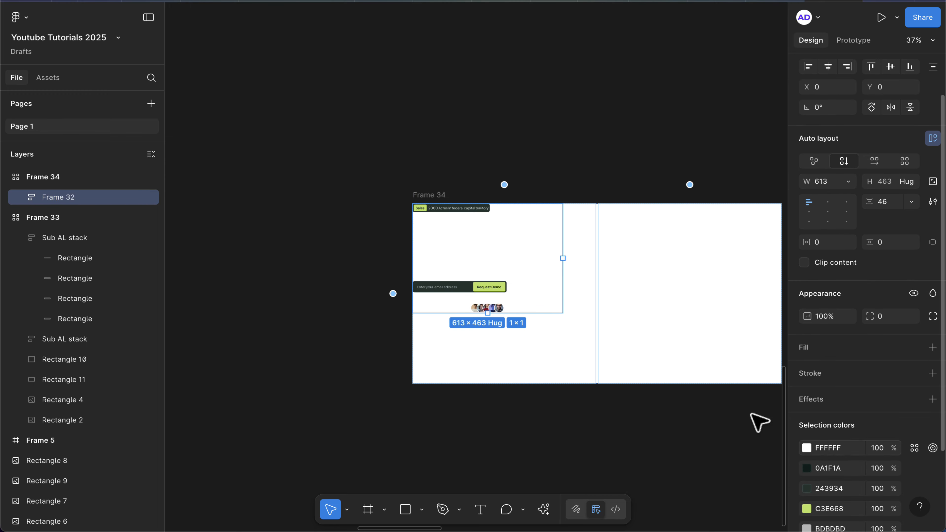
pyautogui.click(418, 195)
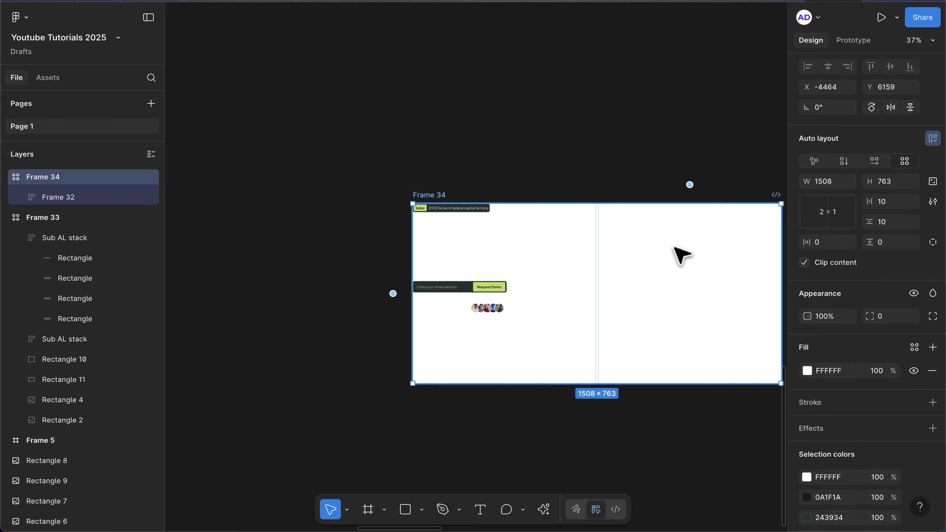
pyautogui.press('i')
pyautogui.scroll(6, 503, 232)
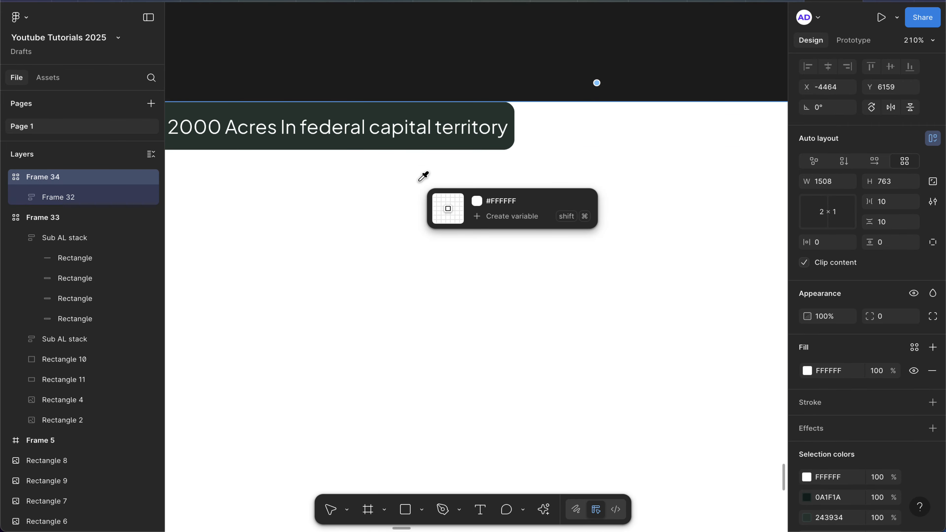
pyautogui.click(393, 106)
pyautogui.scroll(-5, 395, 105)
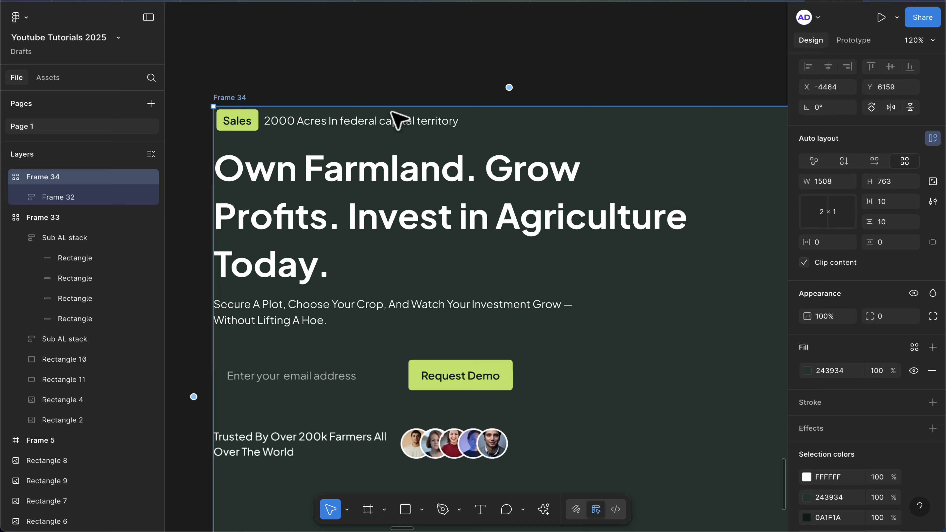
pyautogui.click(807, 371)
pyautogui.moveTo(689, 358)
pyautogui.mouseDown()
pyautogui.moveTo(699, 369)
pyautogui.moveTo(696, 360)
pyautogui.mouseUp()
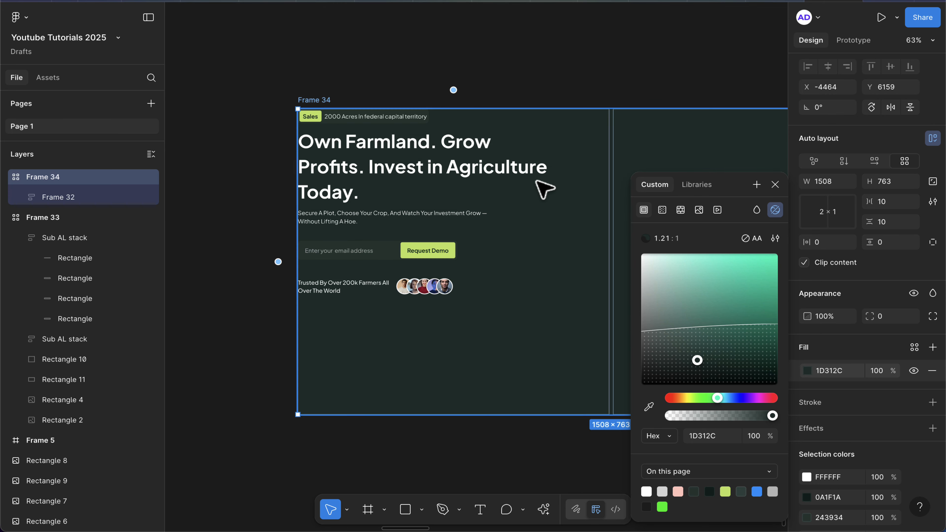
# Center the hero section horizontally and vertically within its grid cell.
pyautogui.click(389, 171)
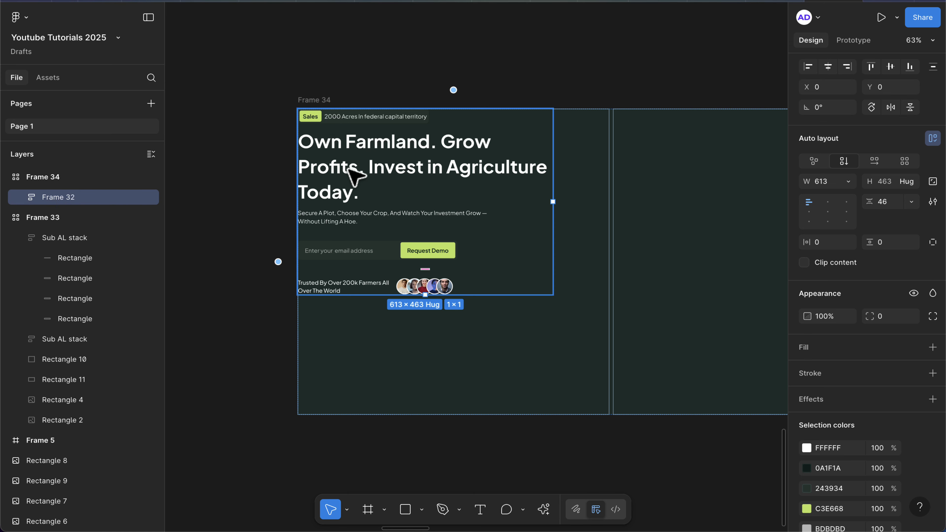
pyautogui.click(829, 69)
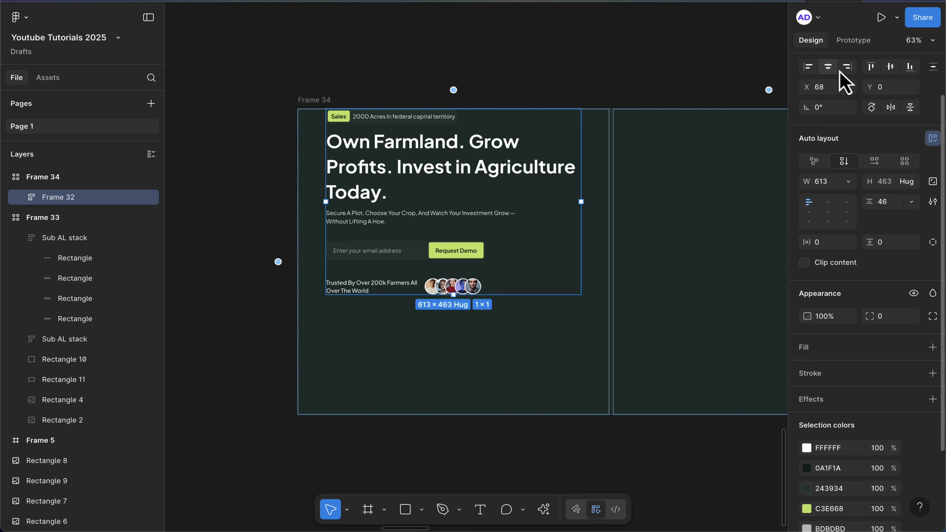
pyautogui.click(890, 68)
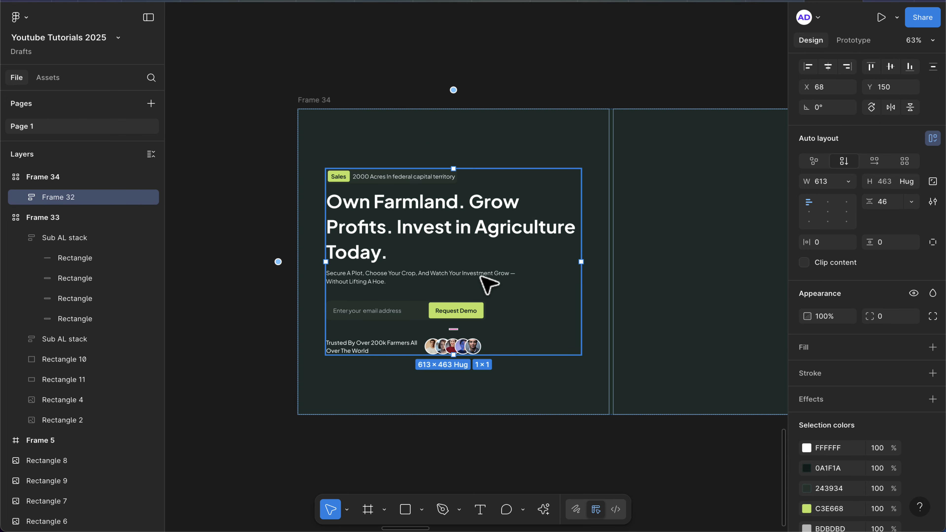
pyautogui.scroll(-4, 484, 278)
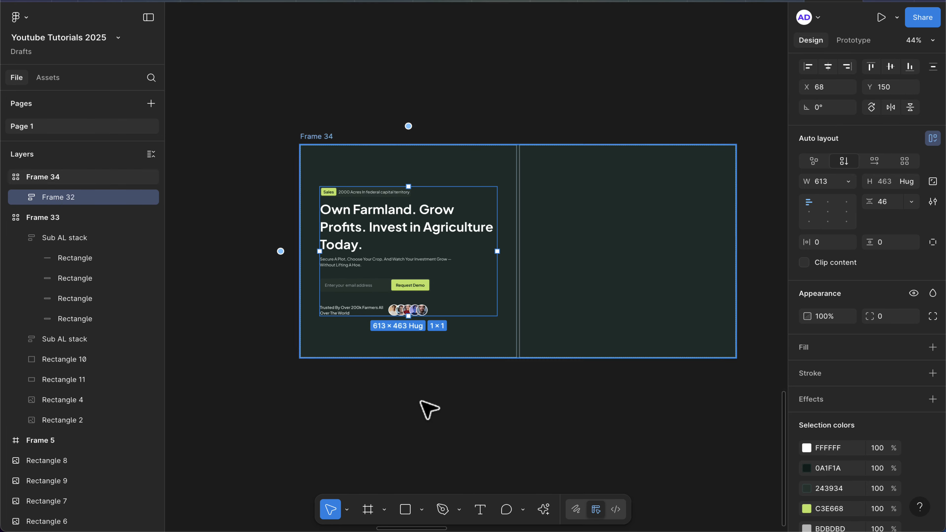
pyautogui.click(429, 411)
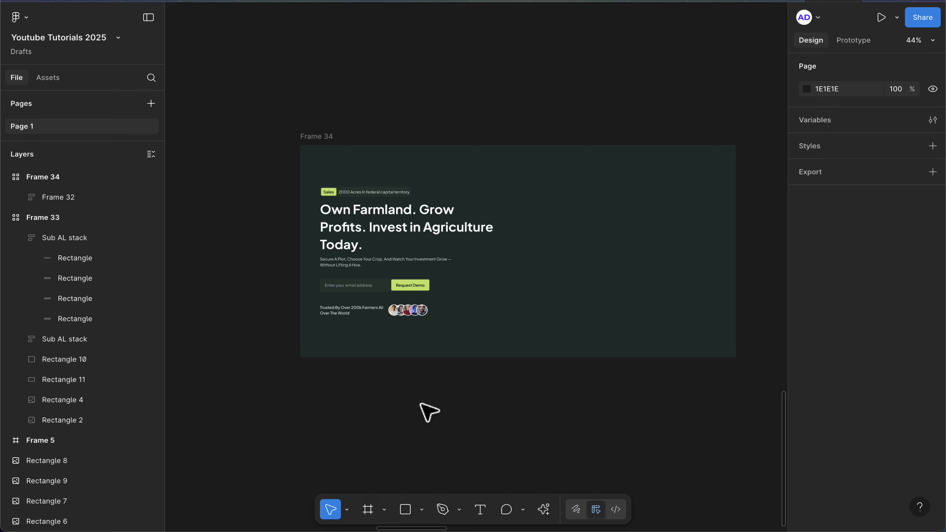
pyautogui.scroll(-10, 421, 404)
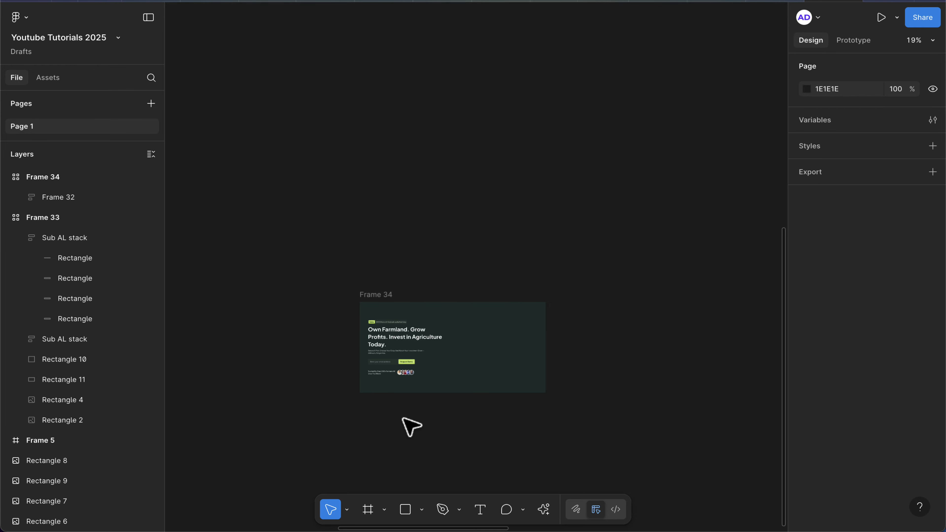
pyautogui.hscroll(2, 412, 426)
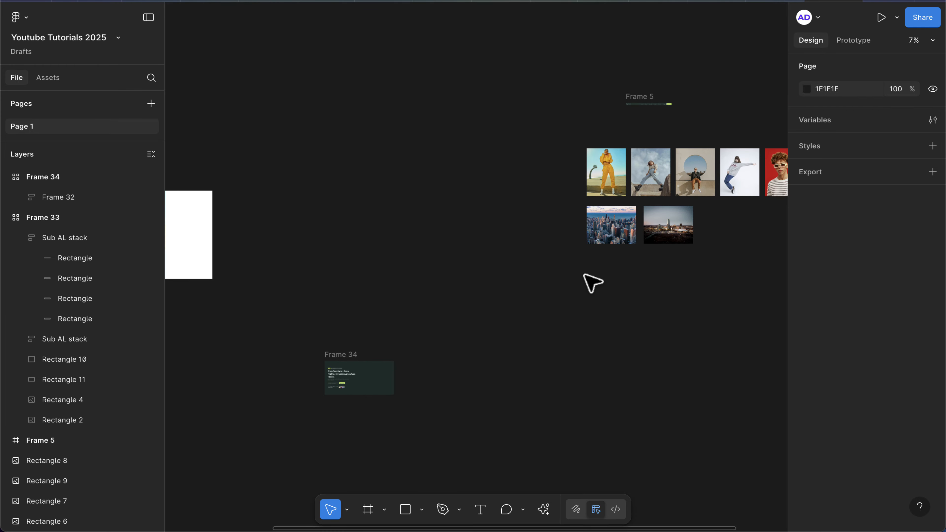
pyautogui.hscroll(4, 592, 284)
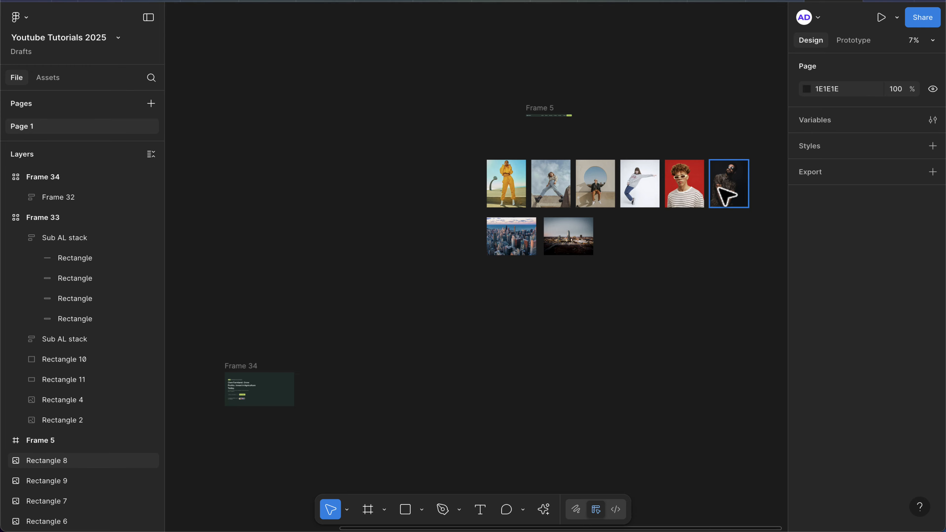
# Paste the portrait photo into the empty second cell of the hero grid frame.
pyautogui.click(719, 188)
pyautogui.hscroll(-5, 504, 339)
pyautogui.scroll(-3, 503, 339)
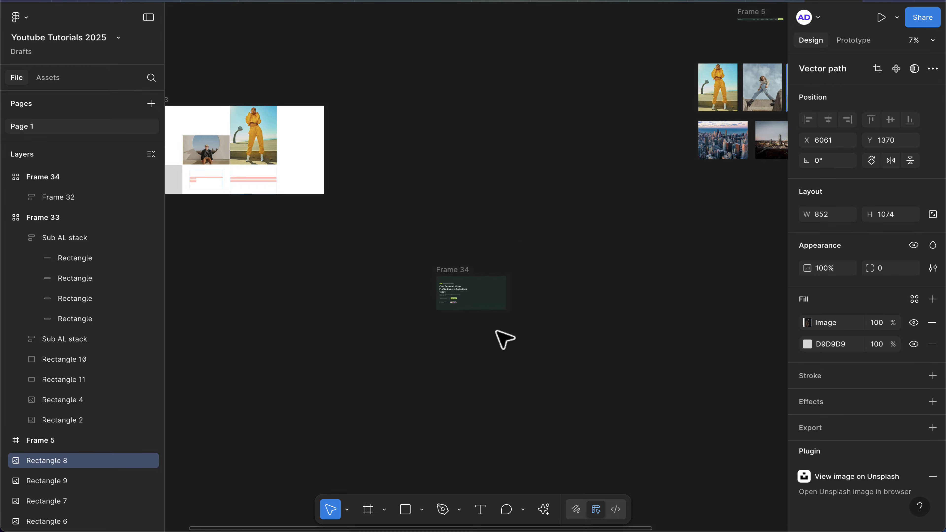
pyautogui.scroll(5, 517, 281)
pyautogui.click(477, 303)
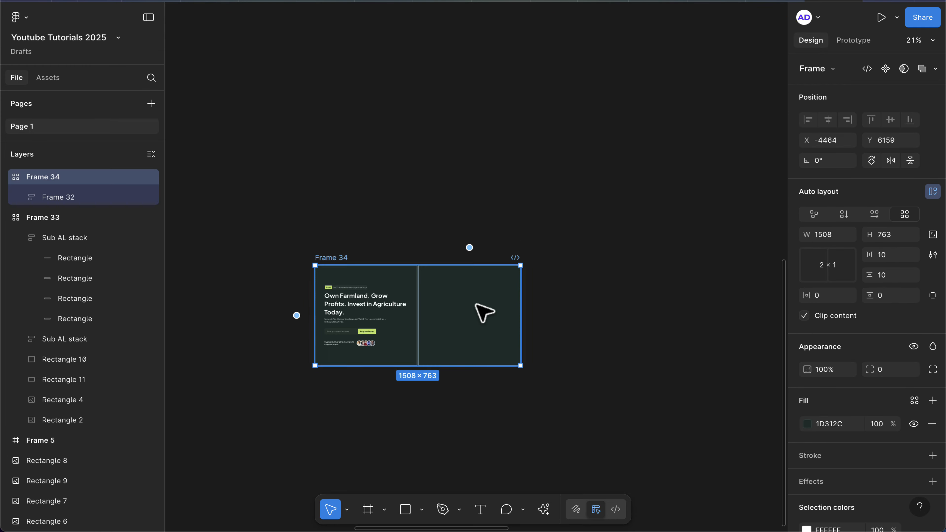
pyautogui.hotkey('ctrl', 'v')
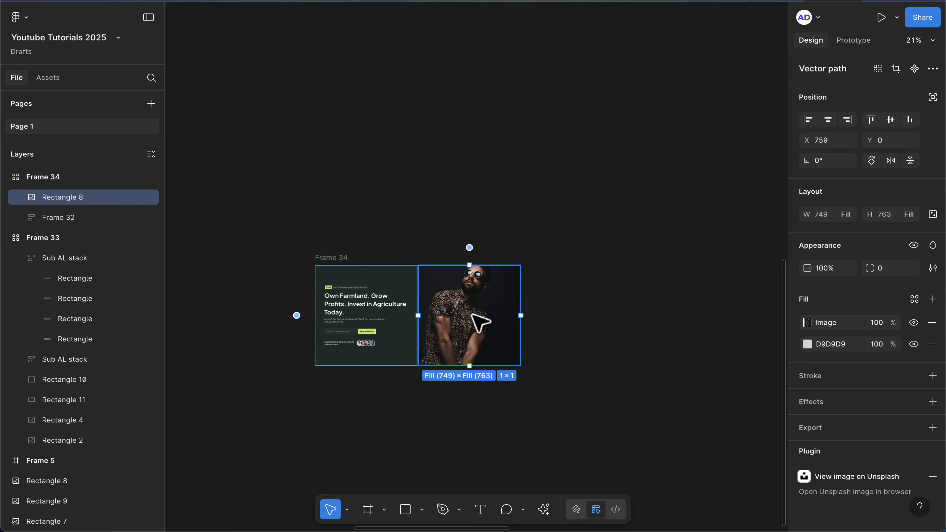
# Shrink the portrait to about 680 × 691 and center it horizontally and vertically in its cell.
pyautogui.scroll(2, 480, 335)
pyautogui.scroll(-2, 470, 346)
pyautogui.hscroll(-2, 469, 347)
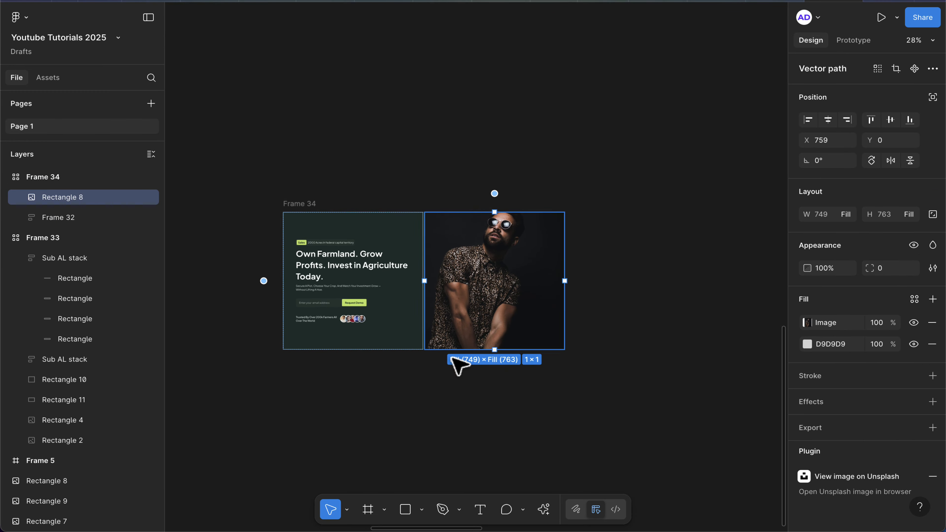
pyautogui.click(445, 393)
pyautogui.click(480, 336)
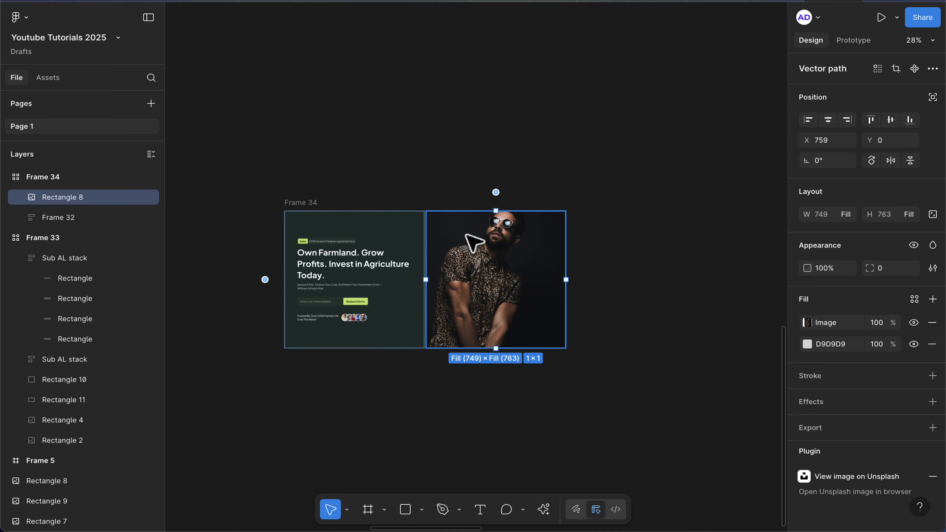
pyautogui.scroll(5, 466, 234)
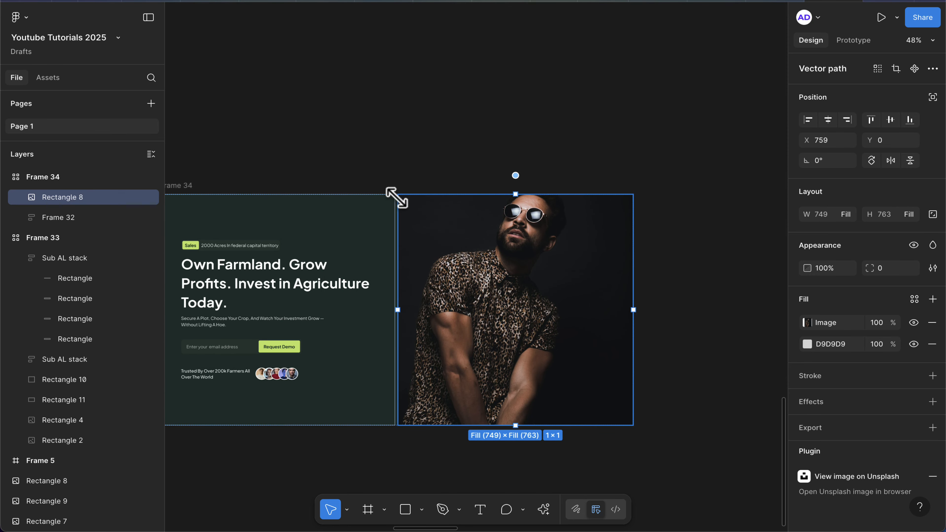
pyautogui.moveTo(403, 203); pyautogui.dragTo(419, 218)
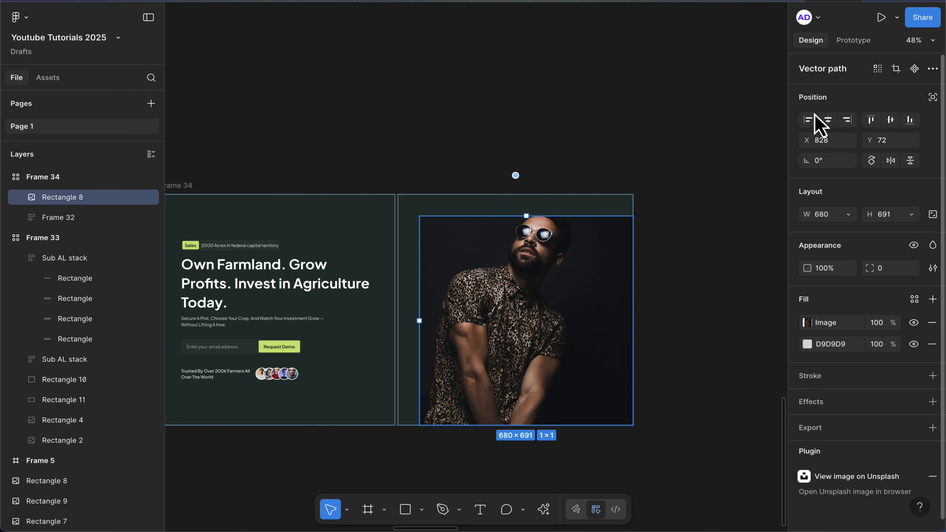
pyautogui.click(828, 119)
pyautogui.click(890, 120)
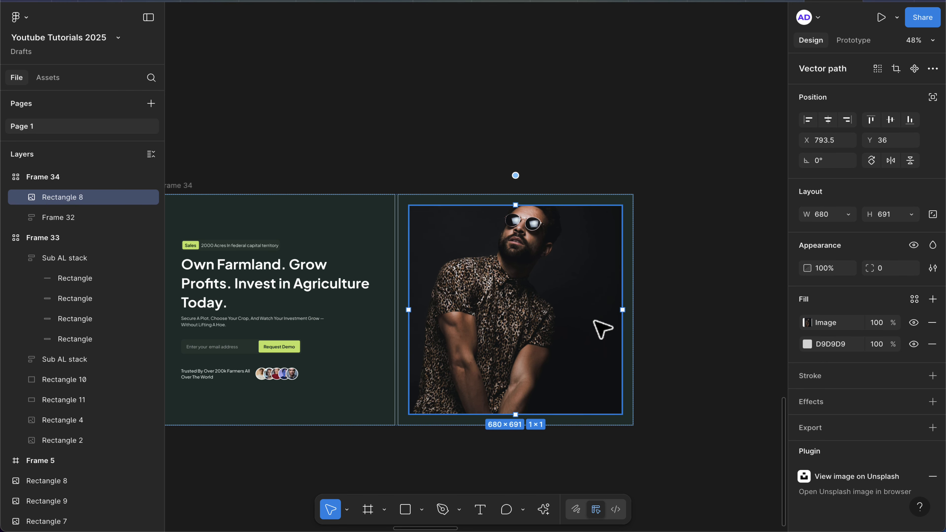
# Create a MacBook Pro 14" frame and move it below the hero grid.
pyautogui.scroll(-2, 602, 327)
pyautogui.click(663, 357)
pyautogui.scroll(-3, 661, 358)
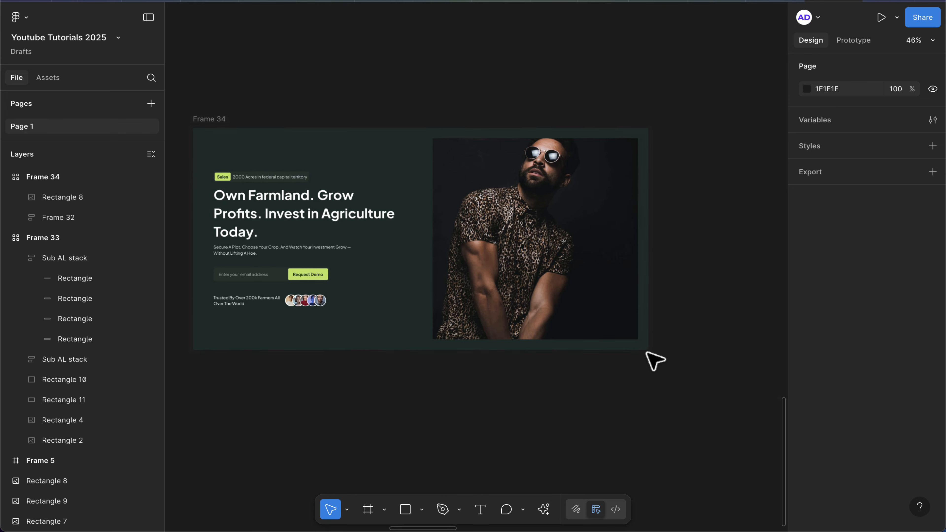
pyautogui.scroll(-5, 655, 360)
pyautogui.scroll(-2, 654, 359)
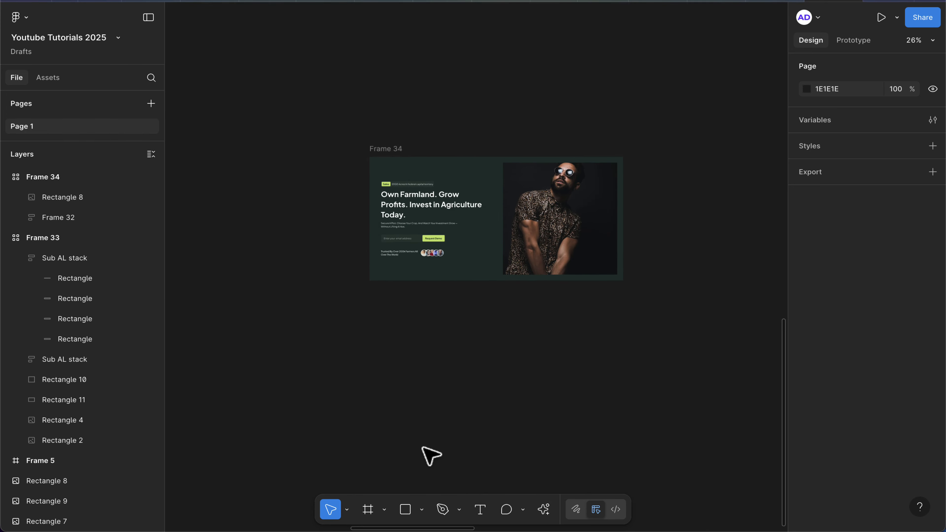
pyautogui.click(368, 510)
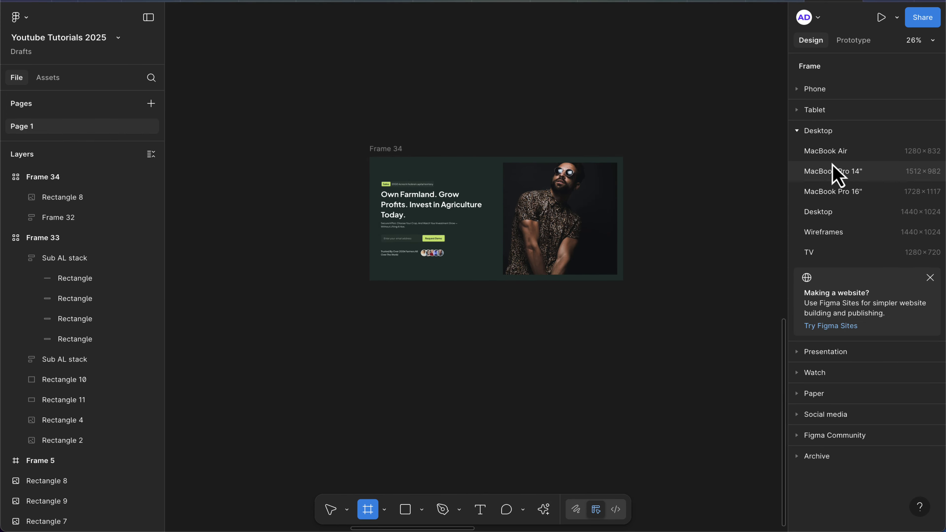
pyautogui.click(848, 174)
pyautogui.moveTo(658, 270); pyautogui.dragTo(405, 409)
# Move the hero grid frame into the MacBook Pro frame and align it to the frame's top-left corner.
pyautogui.click(358, 163)
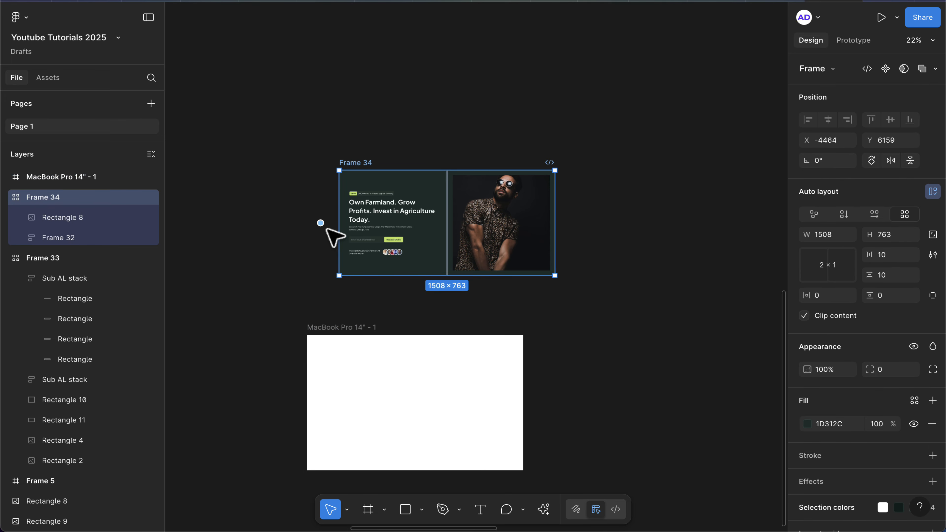
pyautogui.press('Delete')
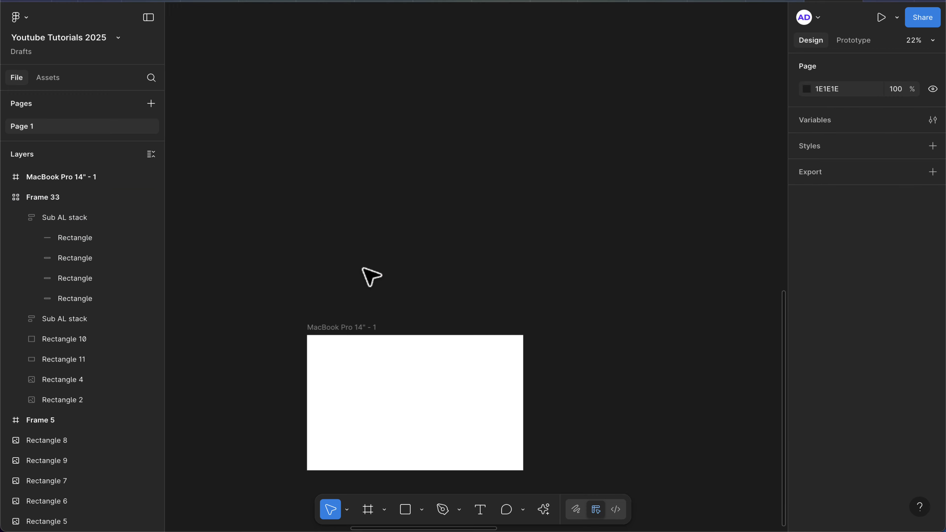
pyautogui.click(325, 331)
pyautogui.hotkey('ctrl', 'v')
pyautogui.scroll(-3, 327, 331)
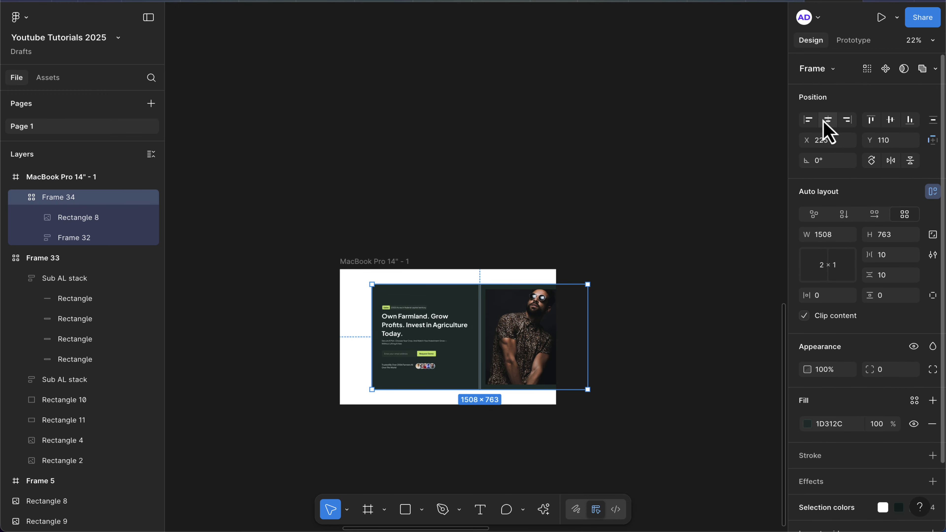
pyautogui.click(804, 121)
pyautogui.click(870, 120)
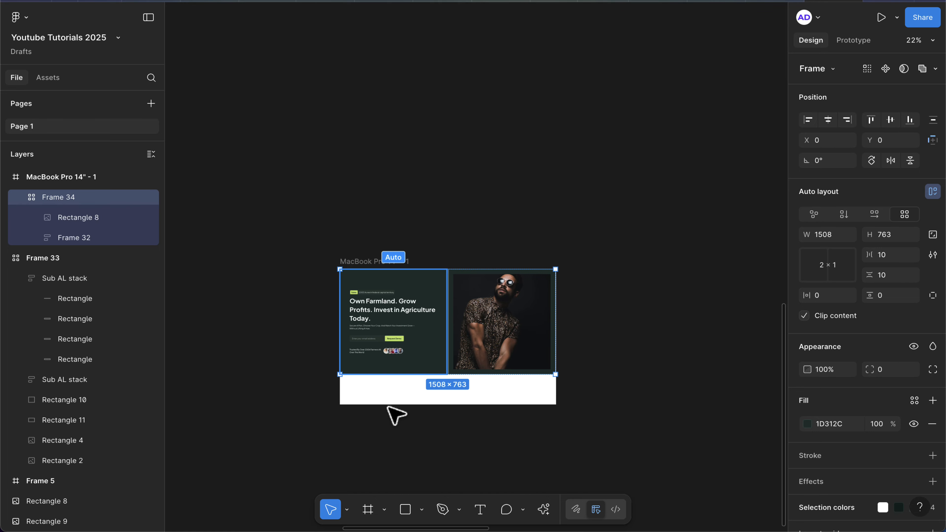
pyautogui.click(395, 414)
# Widen the hero grid frame to 1512 to match the MacBook Pro frame's width.
pyautogui.scroll(5, 566, 354)
pyautogui.click(514, 363)
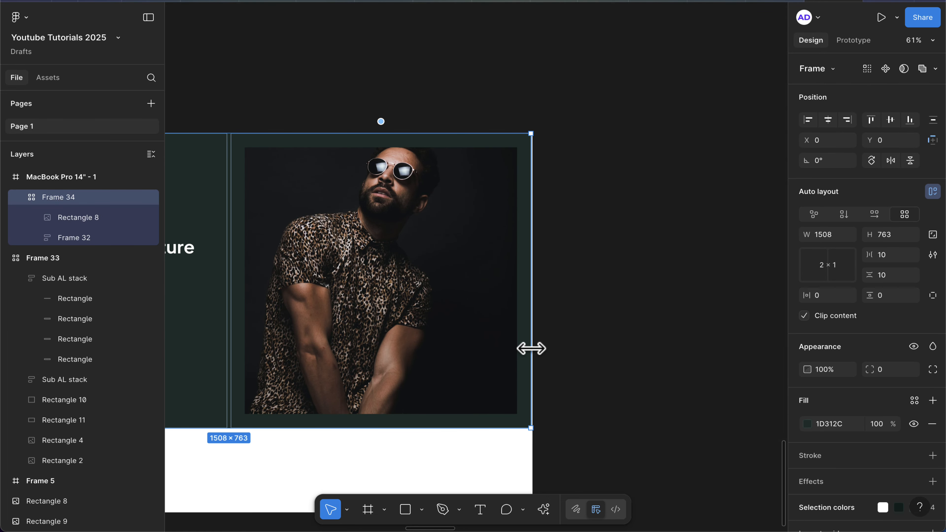
pyautogui.scroll(5, 530, 349)
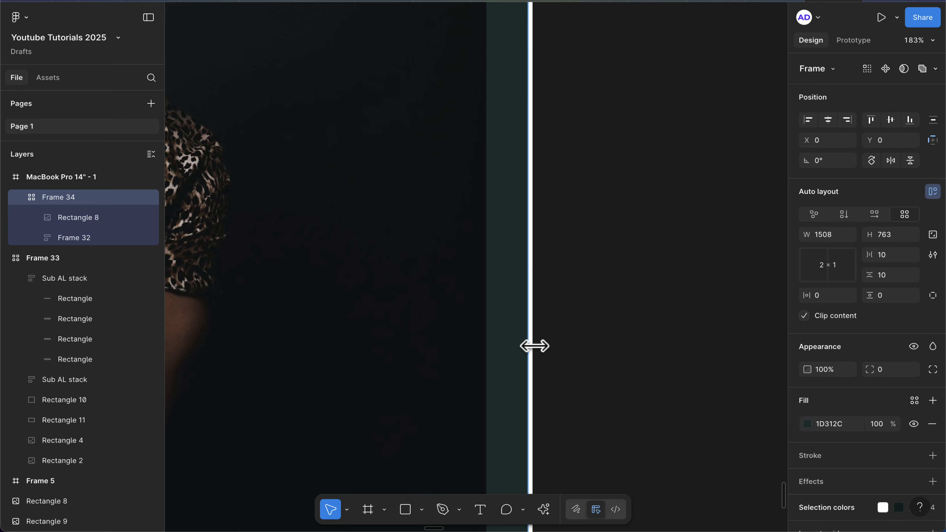
pyautogui.moveTo(534, 346); pyautogui.dragTo(532, 346)
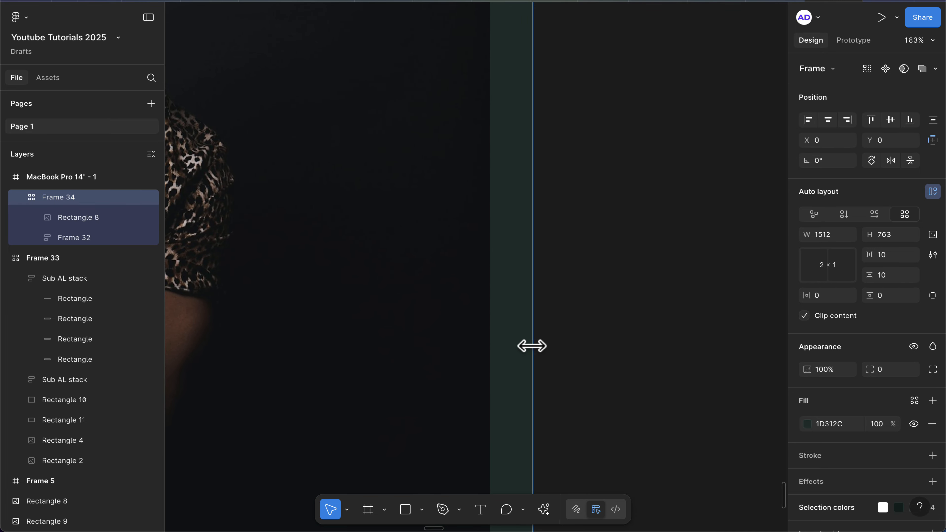
pyautogui.scroll(-5, 532, 346)
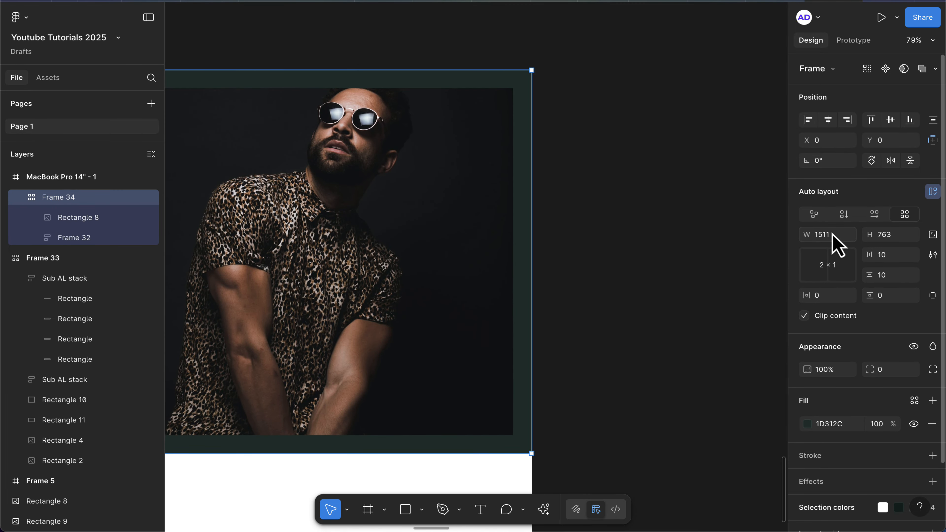
pyautogui.press('Up')
pyautogui.scroll(-4, 509, 266)
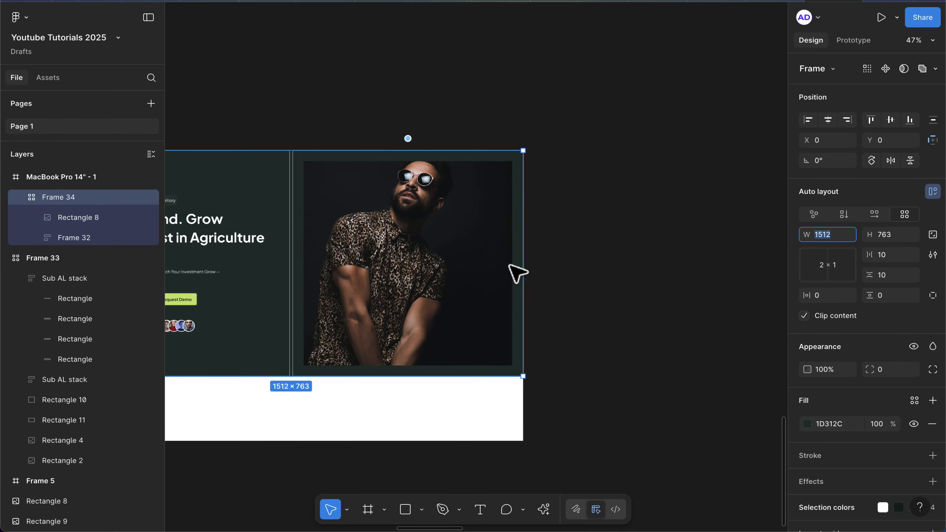
# Extend the MacBook Pro frame's height to about 1683.
pyautogui.hscroll(-3, 509, 265)
pyautogui.scroll(-1, 509, 266)
pyautogui.click(205, 95)
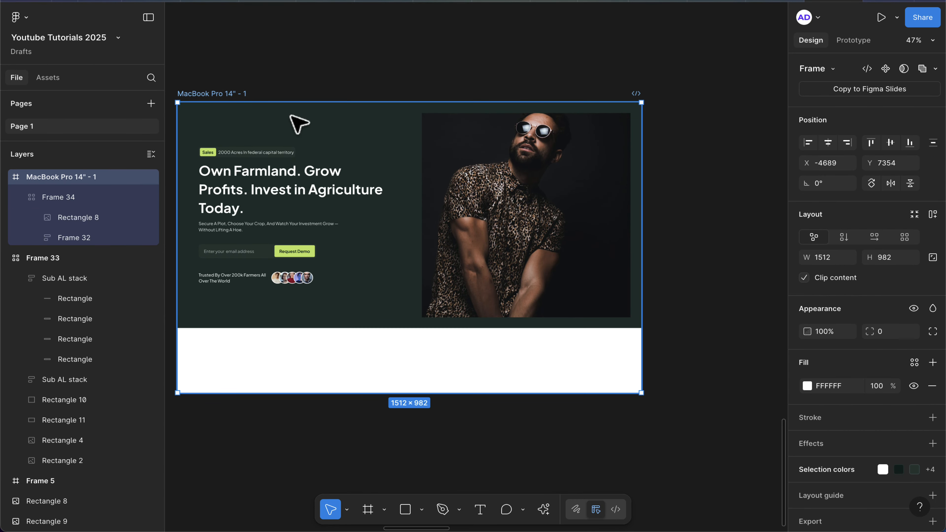
pyautogui.scroll(-3, 363, 237)
pyautogui.moveTo(343, 331); pyautogui.dragTo(356, 455)
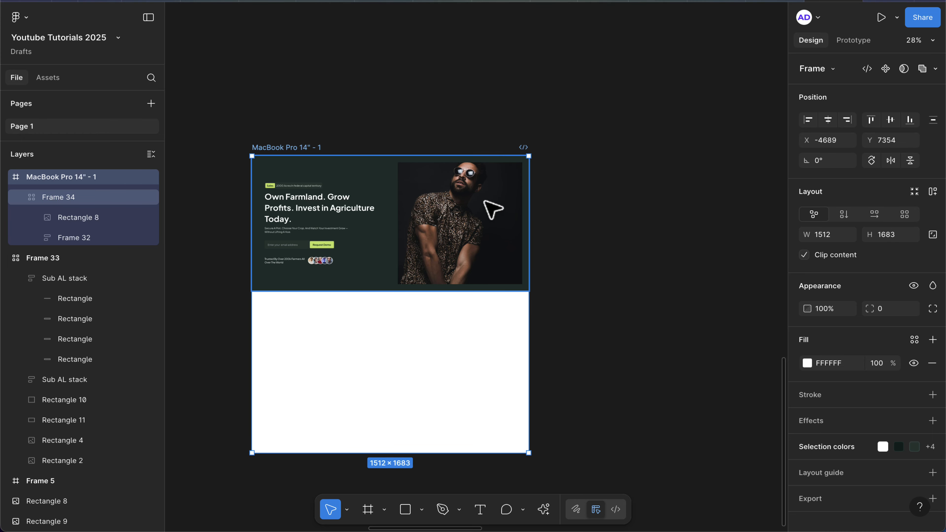
# Replace the portrait in the grid's second cell with the arch-wall photo.
pyautogui.scroll(-5, 491, 209)
pyautogui.scroll(5, 490, 207)
pyautogui.hscroll(5, 489, 207)
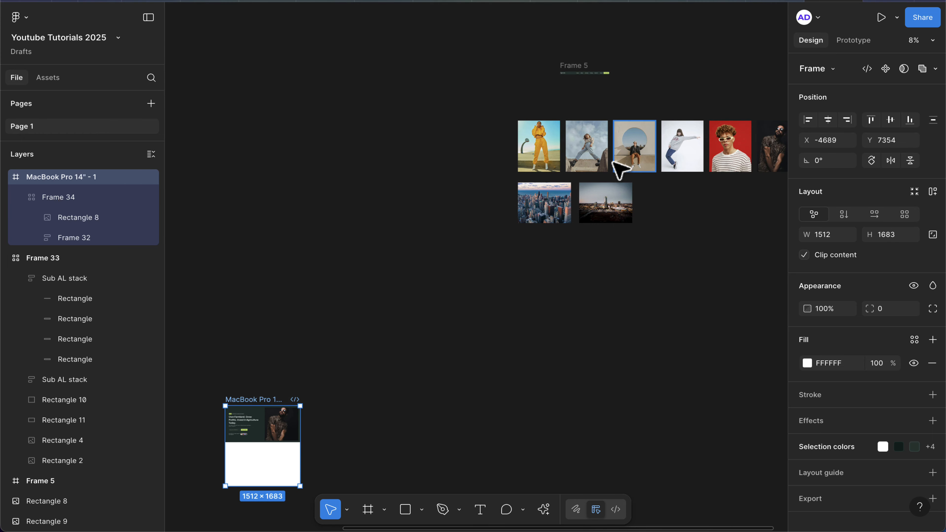
pyautogui.click(635, 146)
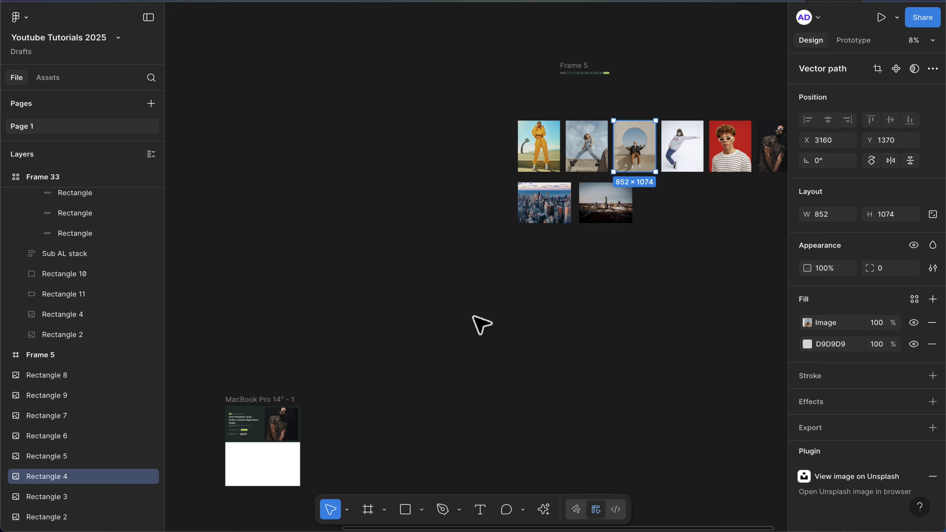
pyautogui.scroll(-4, 440, 328)
pyautogui.hscroll(-3, 439, 328)
pyautogui.scroll(5, 401, 334)
pyautogui.click(346, 232)
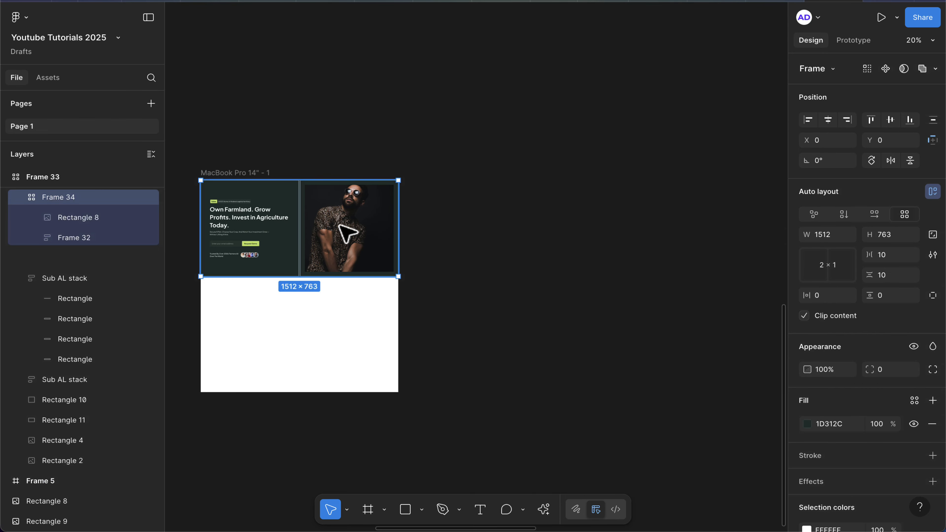
pyautogui.click(346, 233)
pyautogui.press('Delete')
pyautogui.click(339, 225)
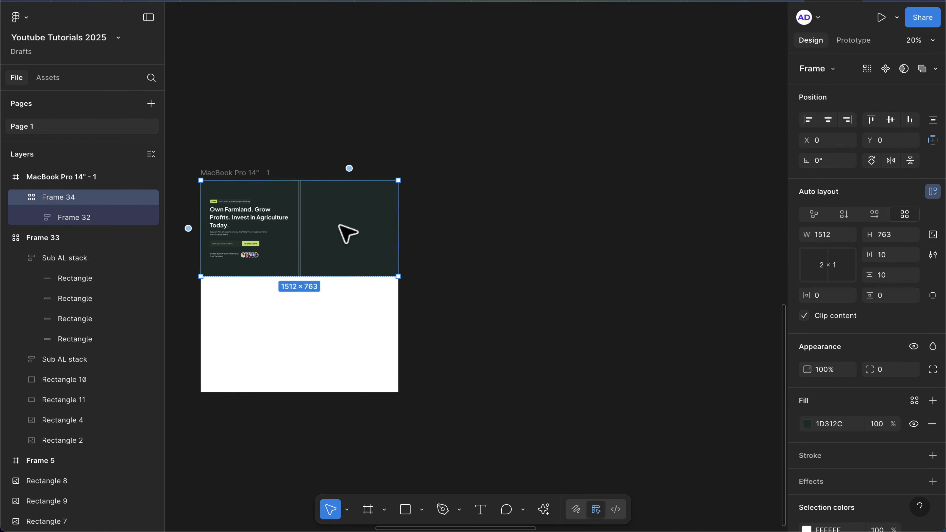
pyautogui.press('super+v')
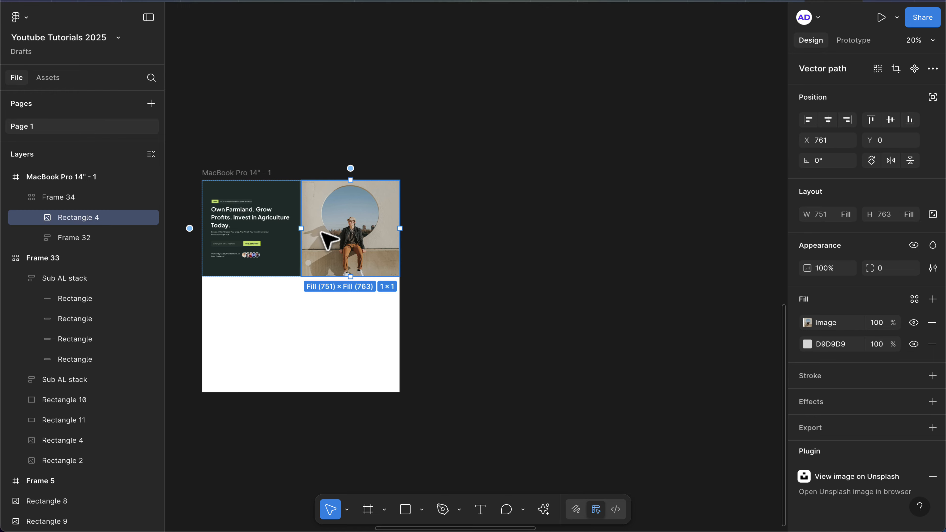
# Resize the arch-wall photo to about 669 × 668 and center it in its cell.
pyautogui.scroll(5, 289, 272)
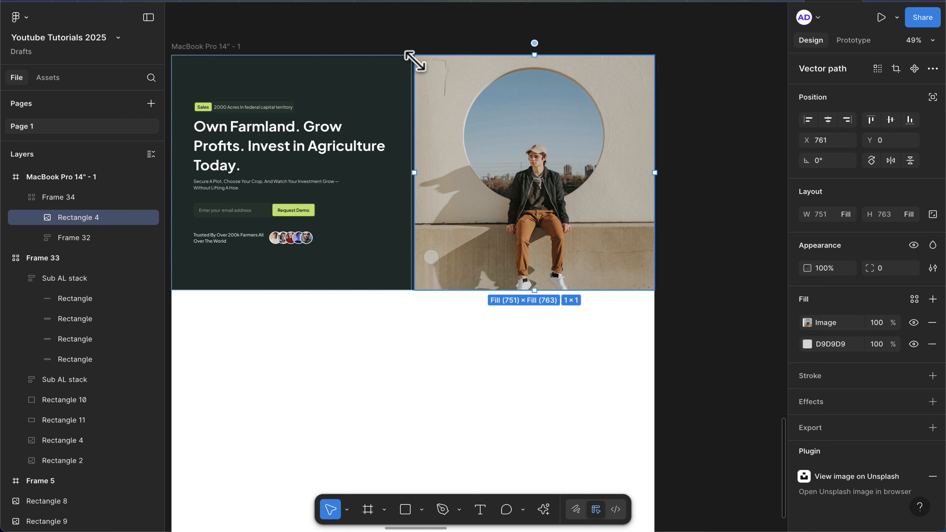
pyautogui.moveTo(416, 62); pyautogui.dragTo(439, 85)
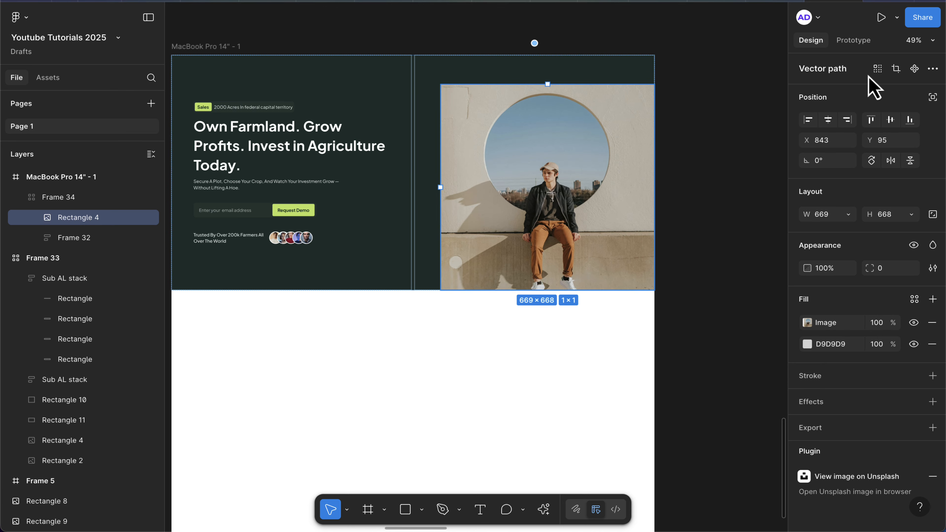
pyautogui.click(827, 120)
pyautogui.click(892, 121)
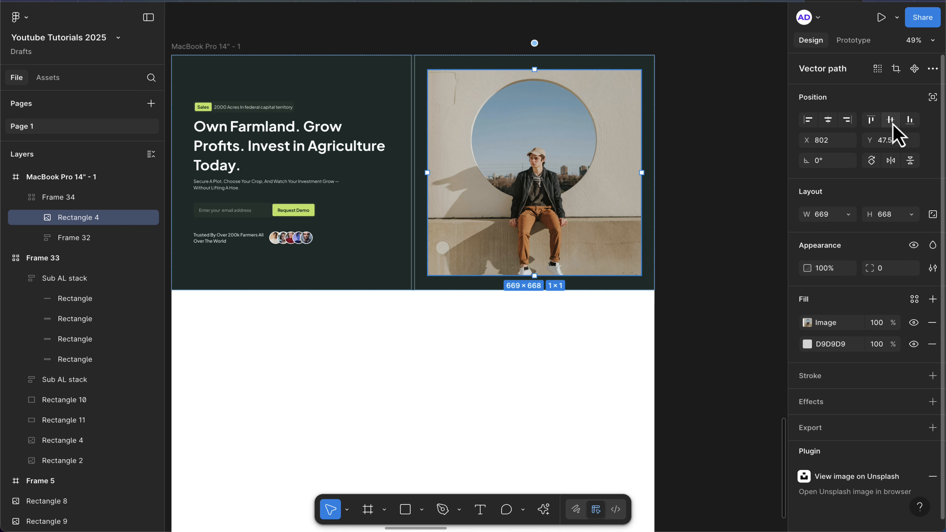
pyautogui.click(717, 178)
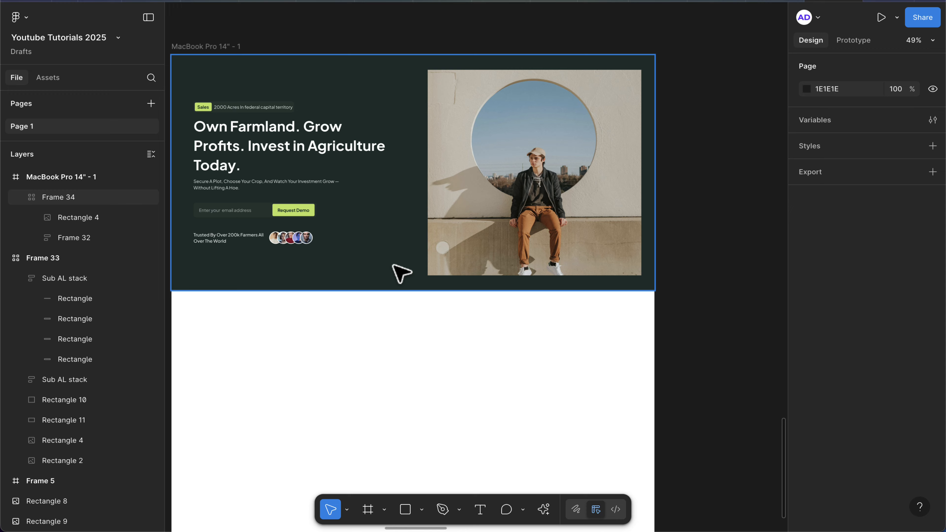
# Inspect the hero grid frame's generated CSS layout code in Dev Mode.
pyautogui.scroll(-2, 458, 175)
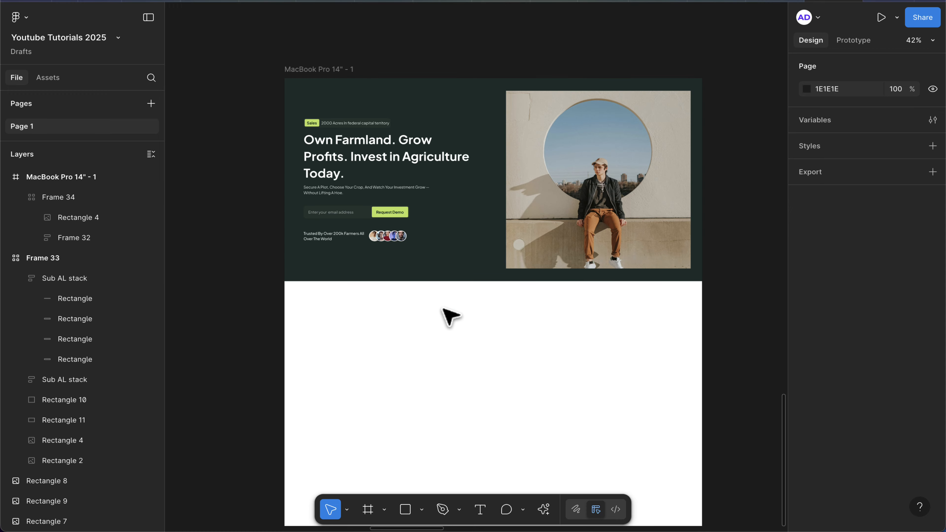
pyautogui.scroll(-4, 433, 331)
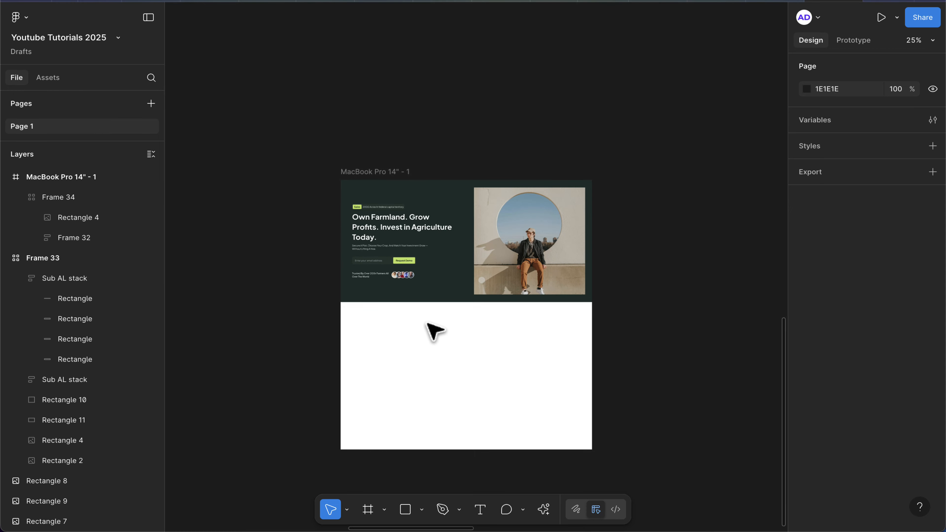
pyautogui.scroll(3, 434, 331)
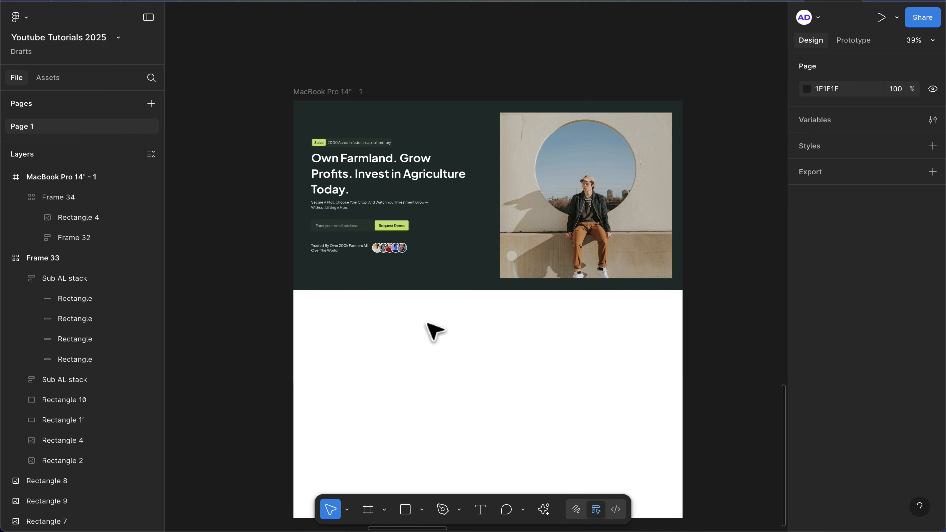
pyautogui.hscroll(2, 434, 330)
pyautogui.scroll(-2, 433, 331)
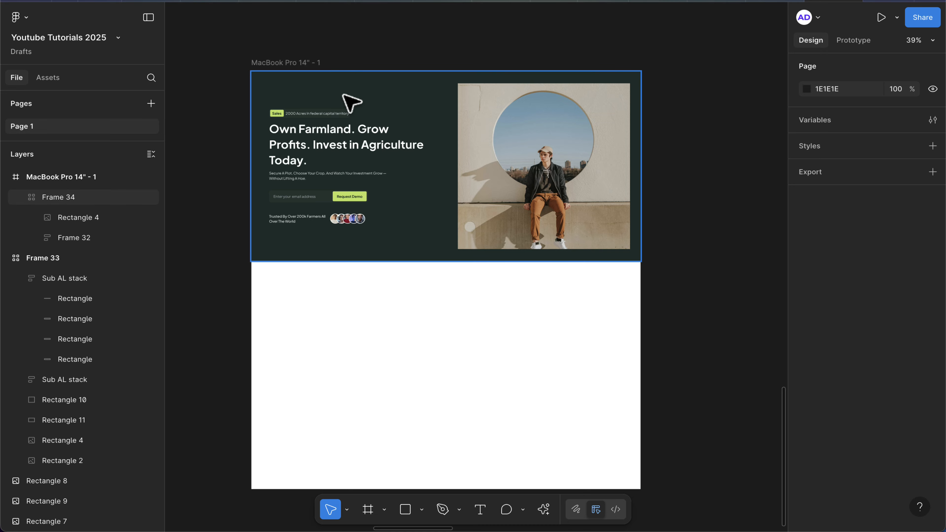
pyautogui.click(357, 166)
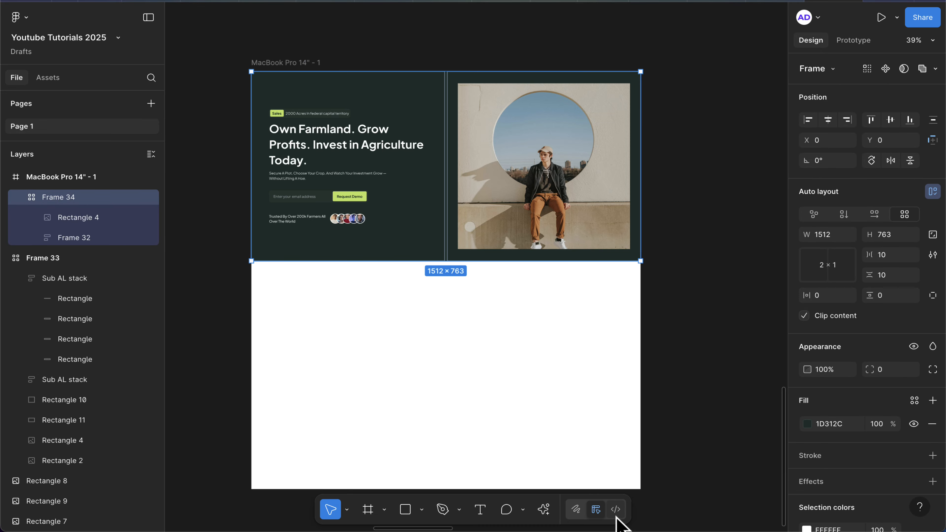
pyautogui.click(615, 516)
pyautogui.scroll(-1, 834, 327)
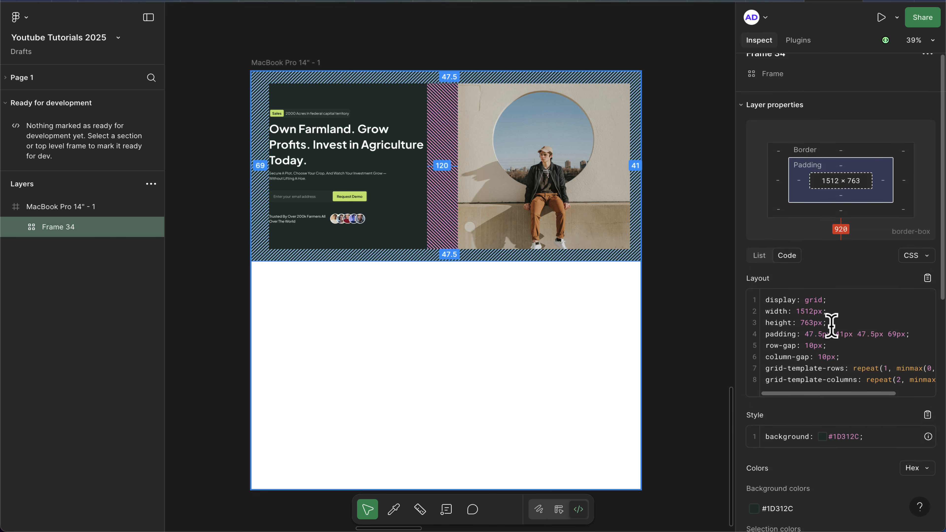
pyautogui.scroll(-1, 840, 363)
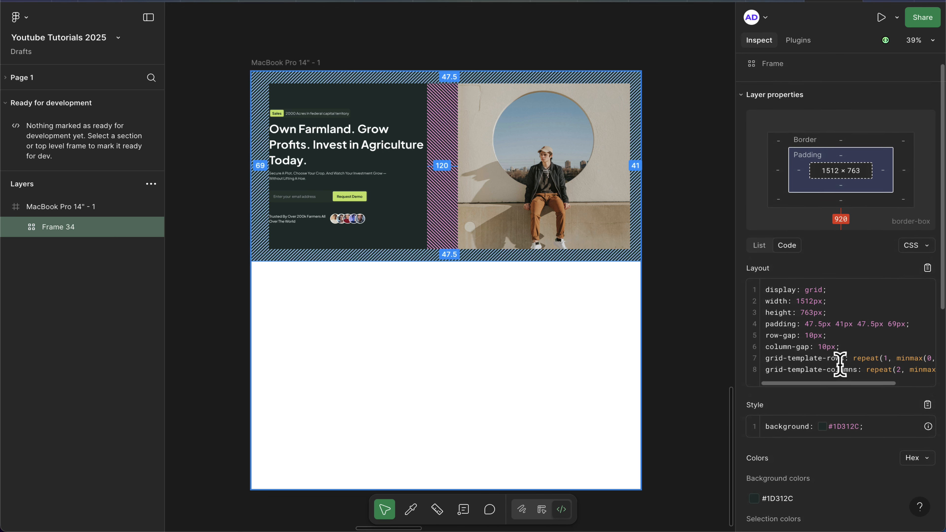
pyautogui.scroll(-1, 839, 363)
pyautogui.hscroll(3, 840, 363)
pyautogui.hscroll(-3, 839, 363)
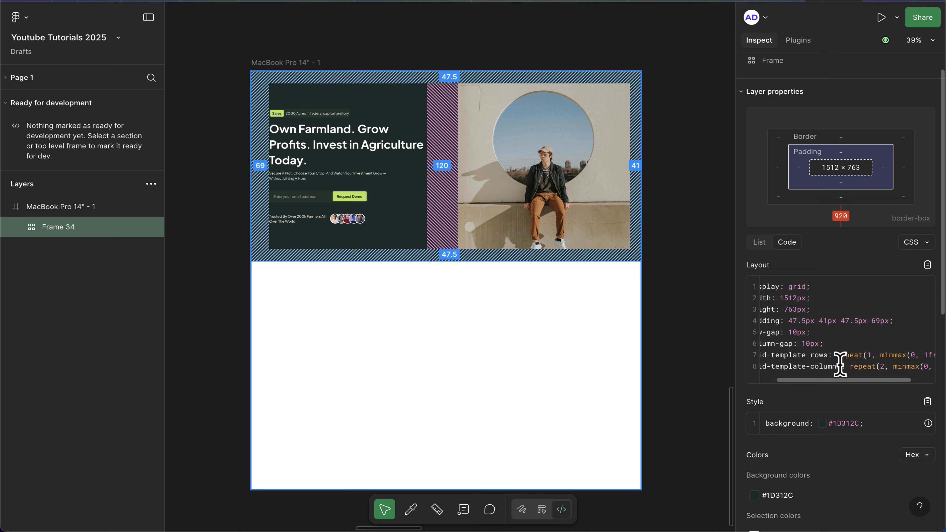